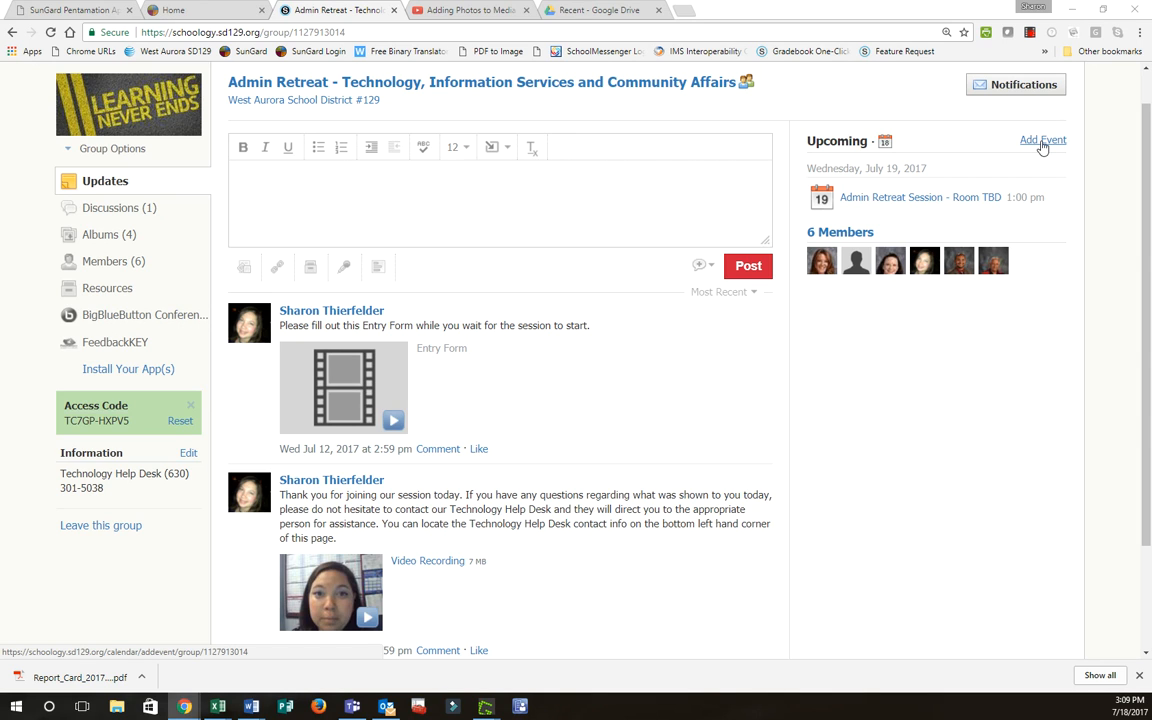
# Step: Start a new group event and set its date to July 18, 2017
pyautogui.click(1041, 141)
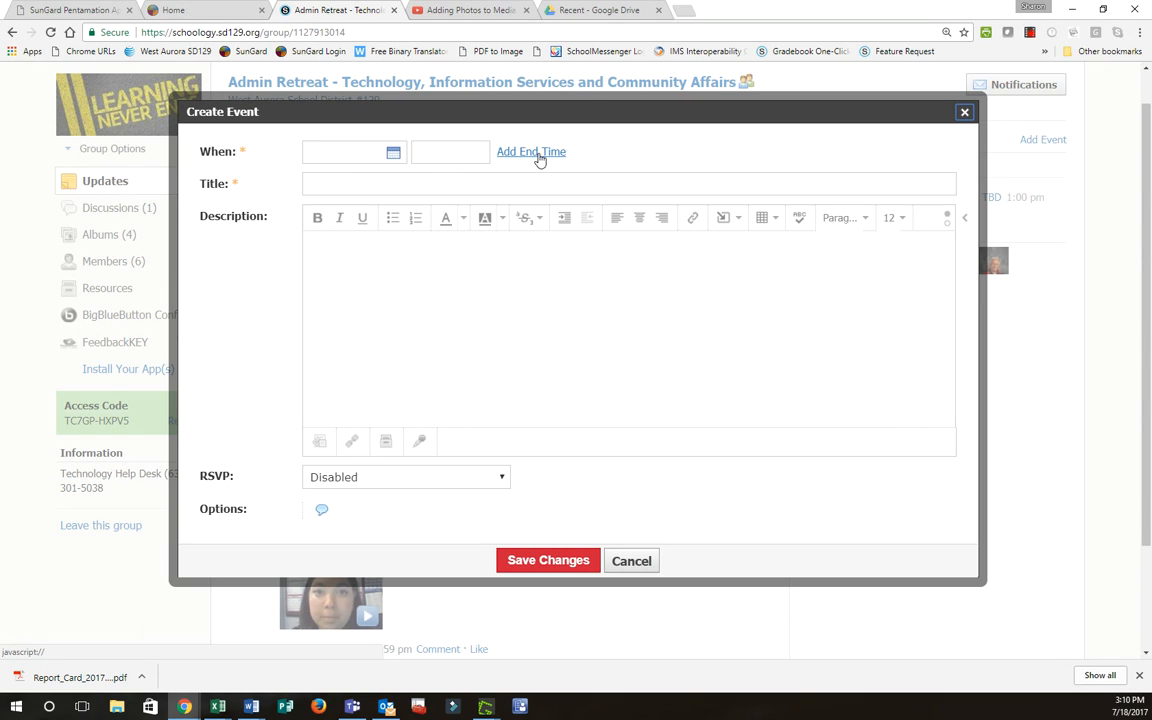
pyautogui.click(395, 155)
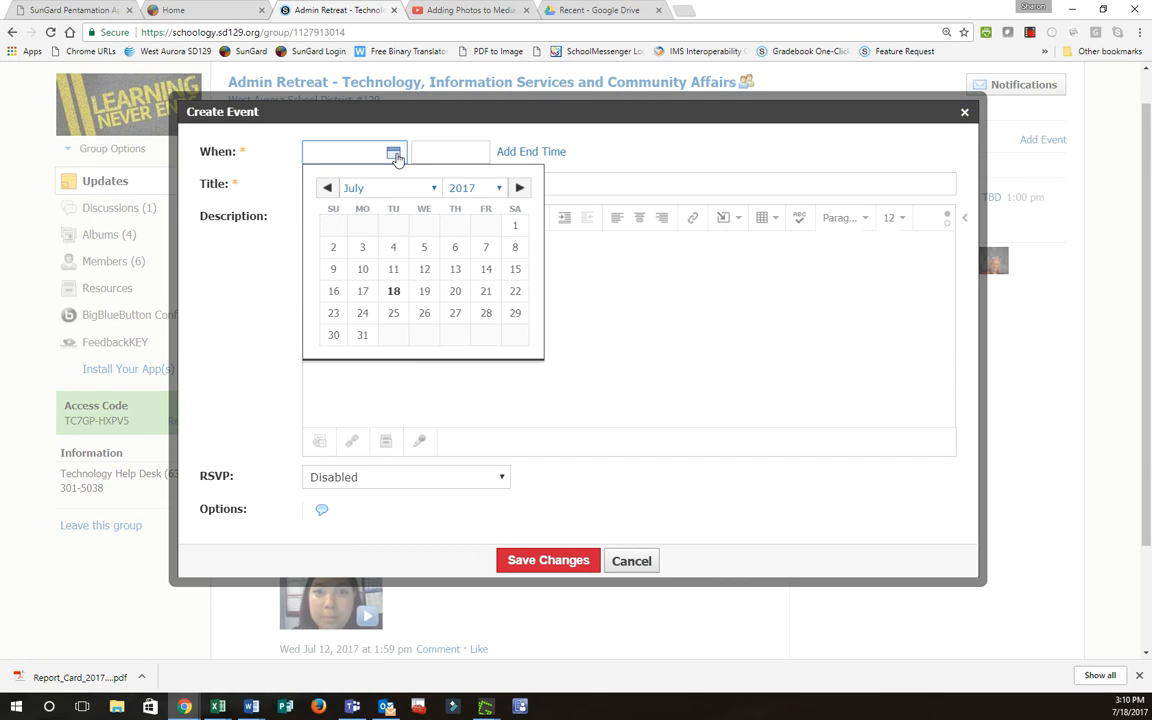
pyautogui.click(397, 295)
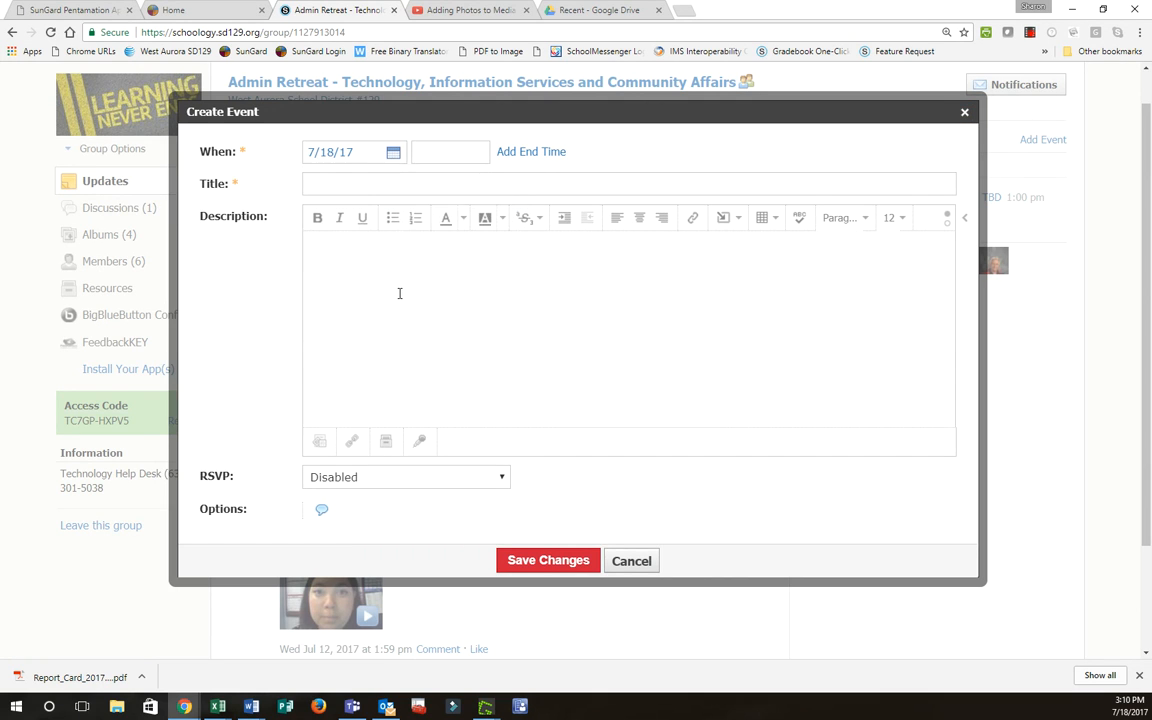
# Step: Set the event start time to 01:30 PM and add an End Time field
pyautogui.click(435, 150)
pyautogui.write('10')
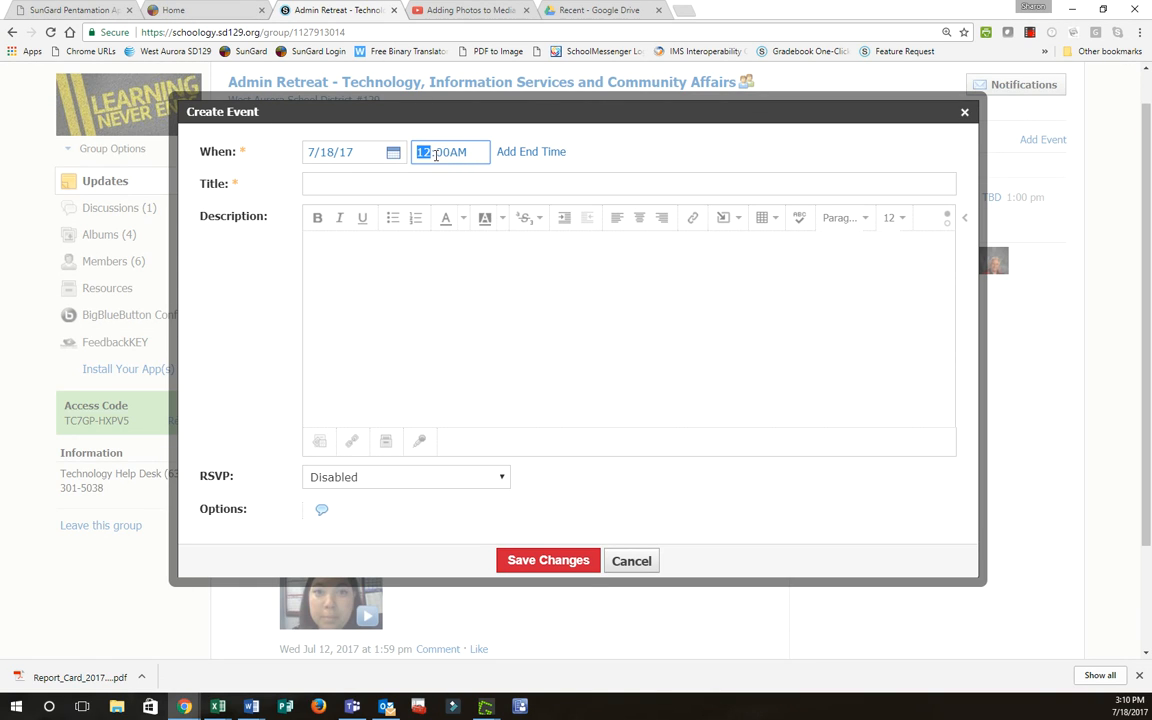
pyautogui.write('1')
pyautogui.click(445, 152)
pyautogui.write('30')
pyautogui.click(458, 152)
pyautogui.write('p')
pyautogui.click(514, 160)
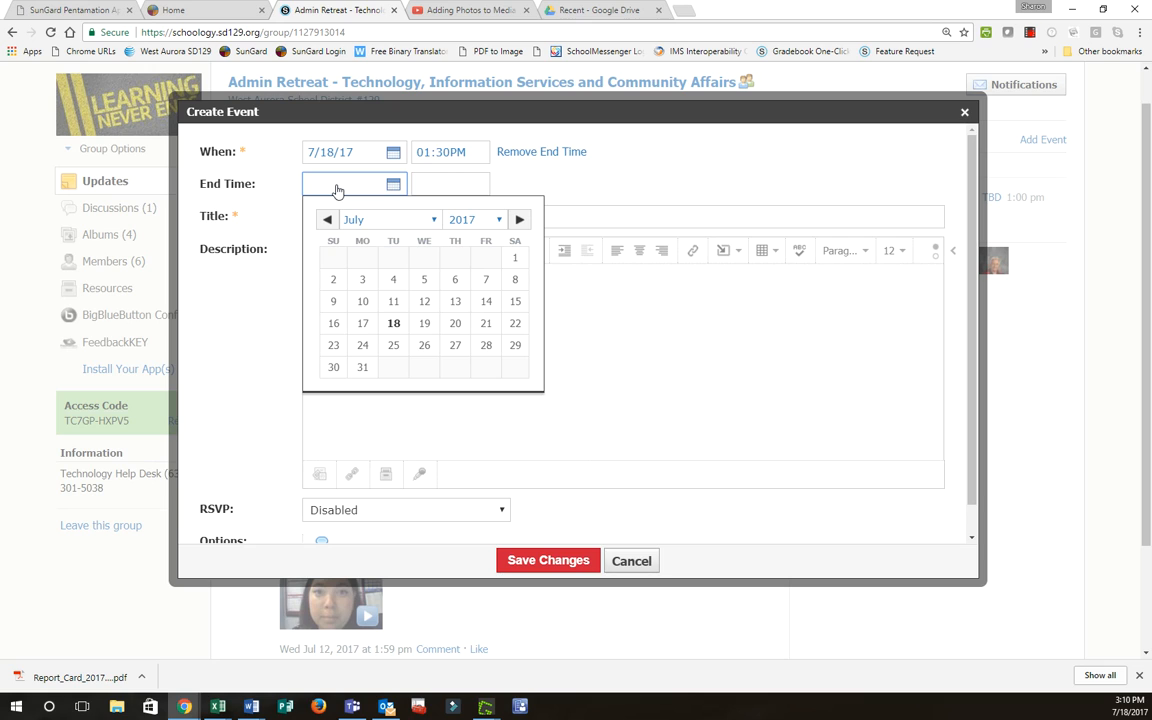
# Step: Set the event's end to July 18, 2017 at 03:30 PM
pyautogui.click(393, 323)
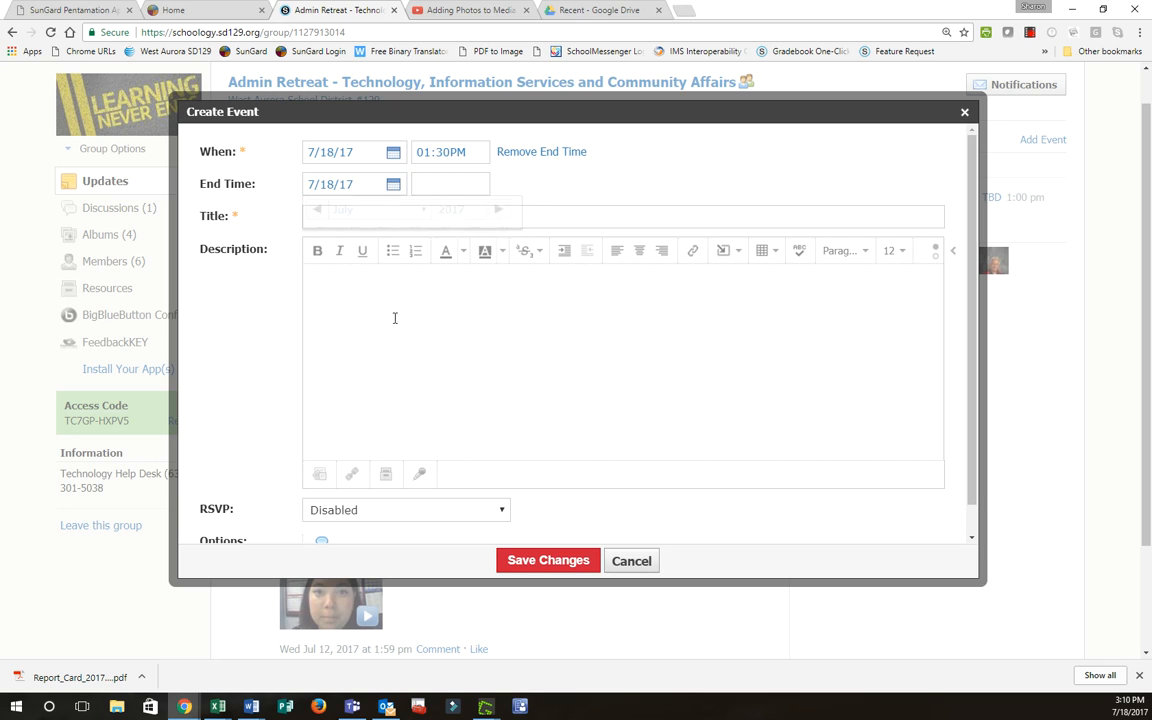
pyautogui.click(454, 185)
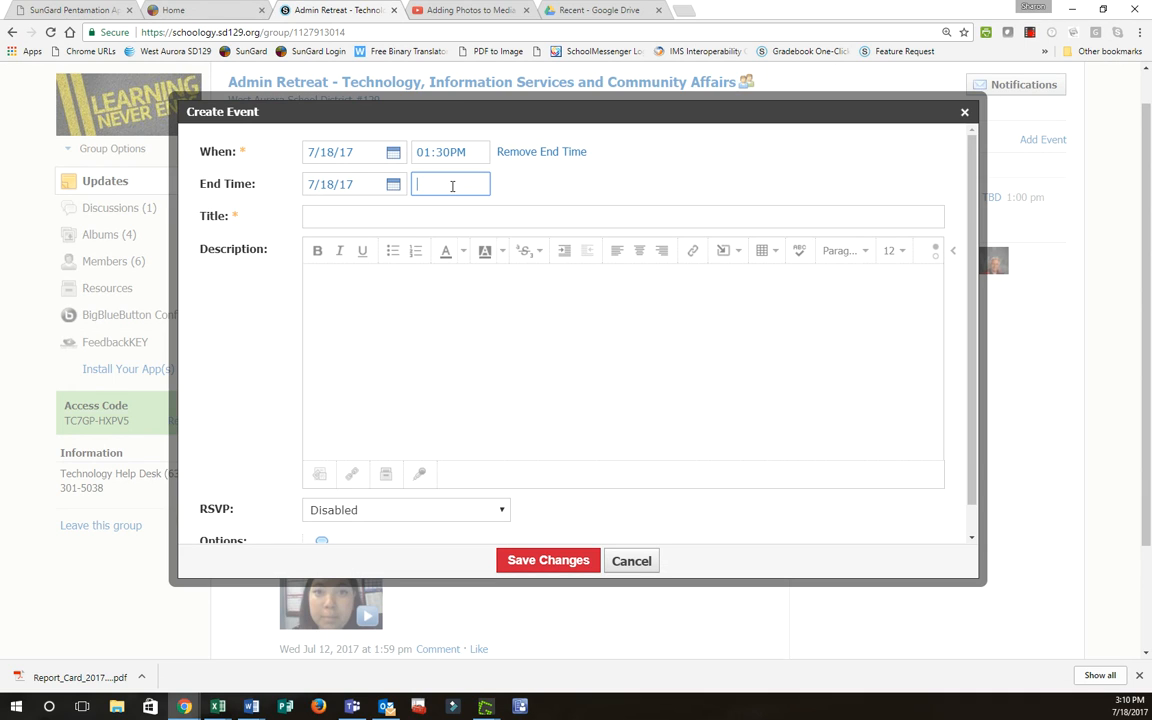
pyautogui.write('3:30PM')
pyautogui.click(442, 185)
pyautogui.click(458, 184)
pyautogui.click(458, 184)
pyautogui.press('p')
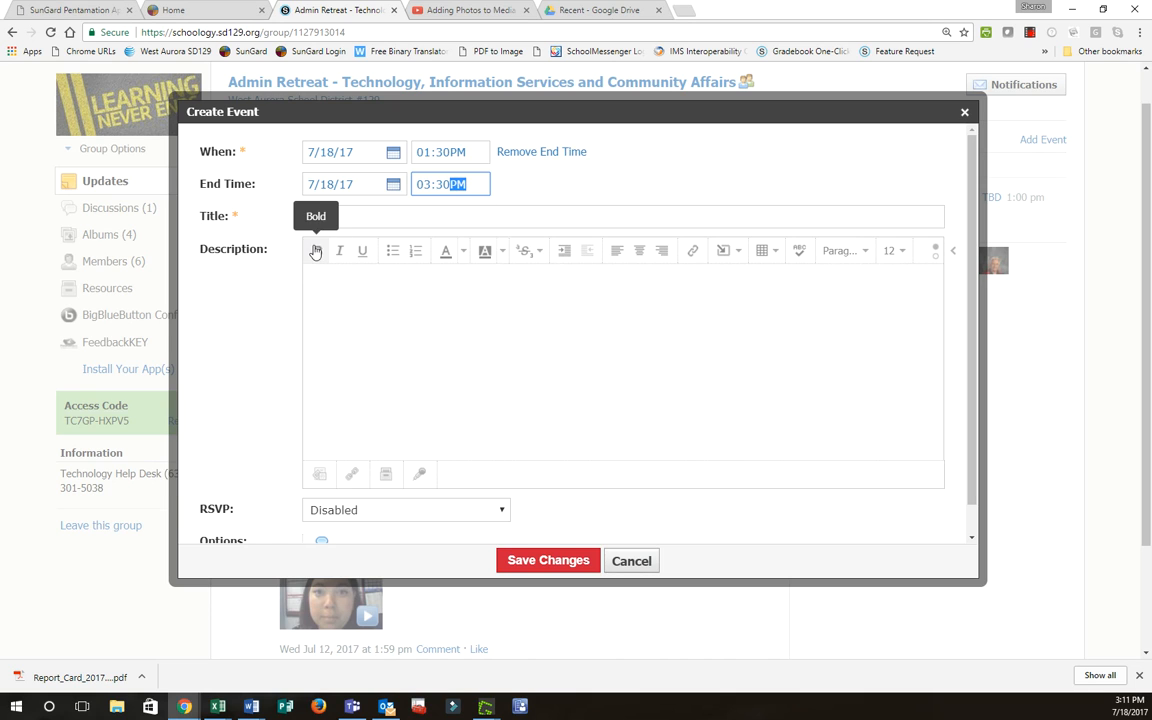
pyautogui.click(366, 219)
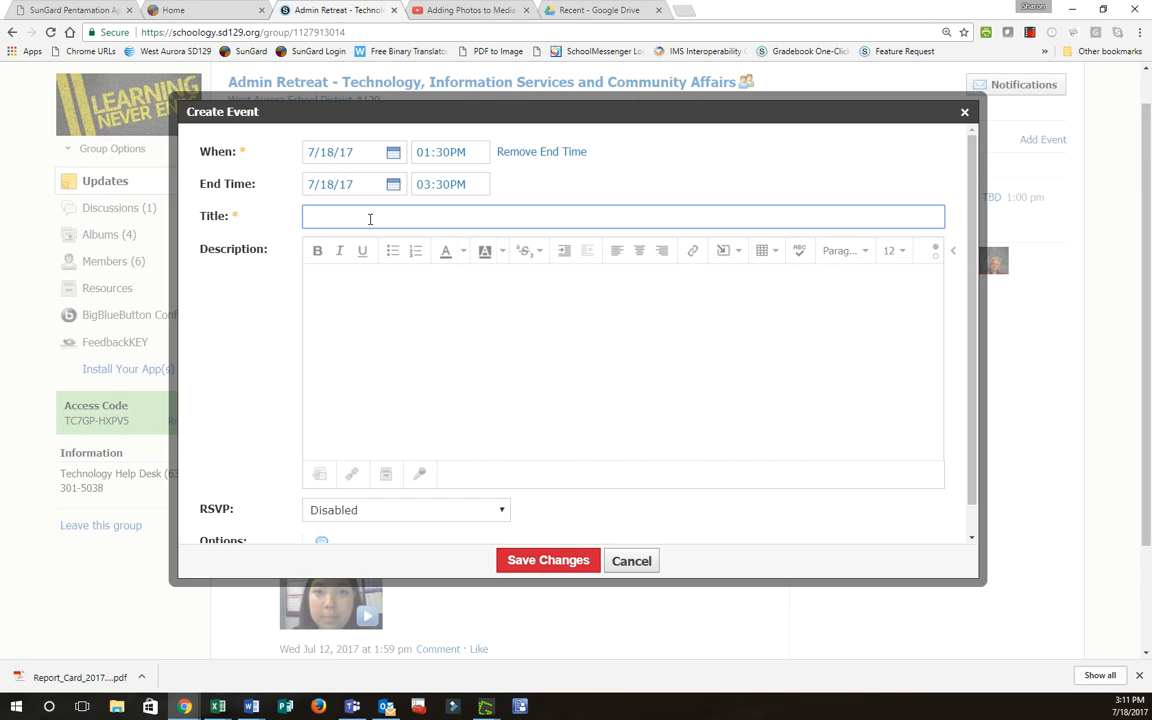
# Step: Enter the title 'Testing the Calendar Feature', fixing capitalisation and the missing space
pyautogui.write('TEsti')
pyautogui.press('BackSpace')
pyautogui.press('BackSpace')
pyautogui.press('BackSpace')
pyautogui.press('BackSpace')
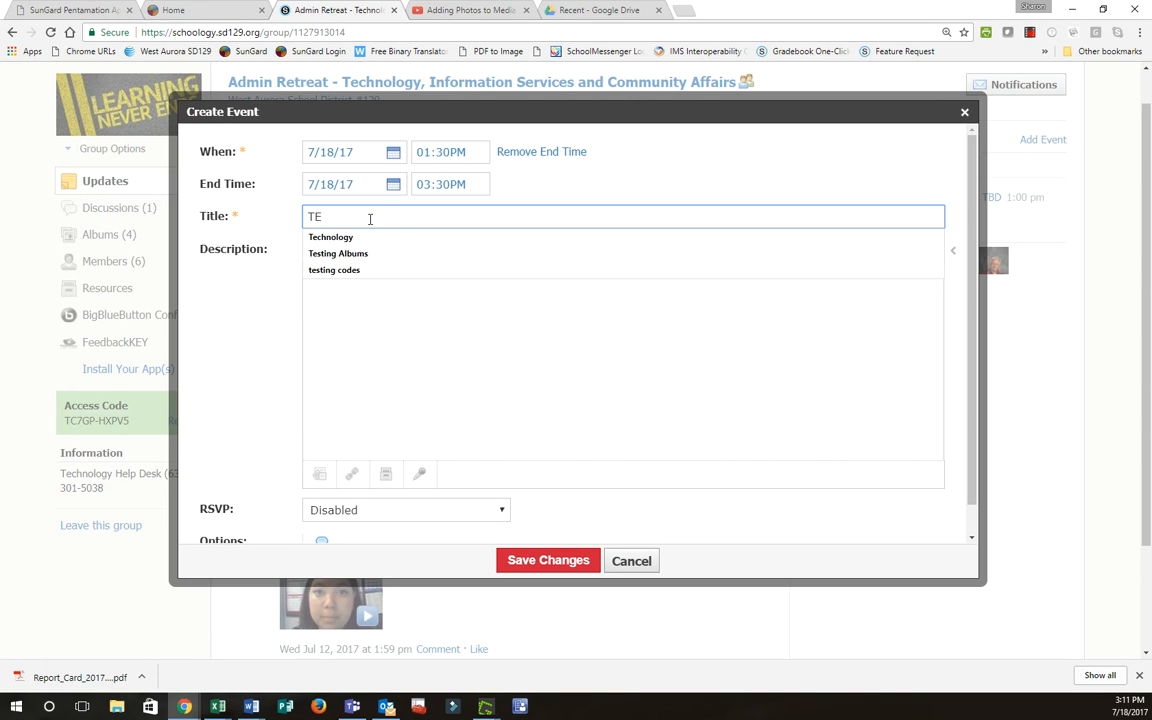
pyautogui.write('esting theCa')
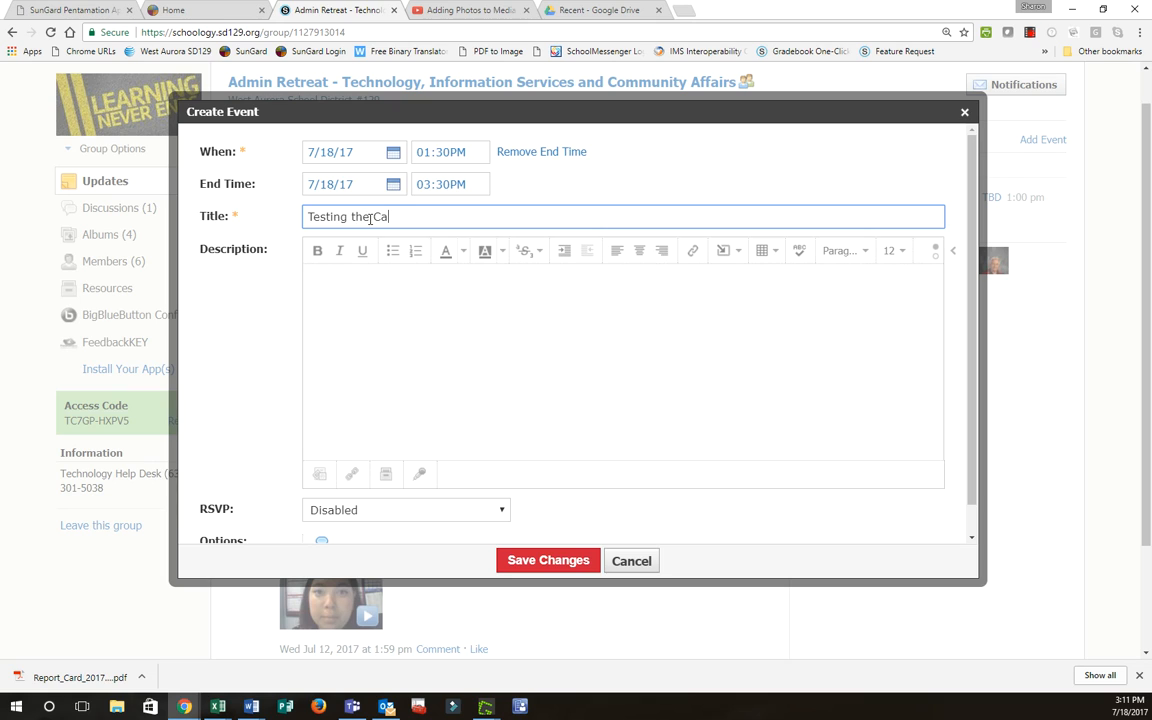
pyautogui.write('lendar FEat')
pyautogui.press('BackSpace')
pyautogui.press('BackSpace')
pyautogui.press('BackSpace')
pyautogui.write('eature')
pyautogui.click(370, 218)
pyautogui.click(367, 277)
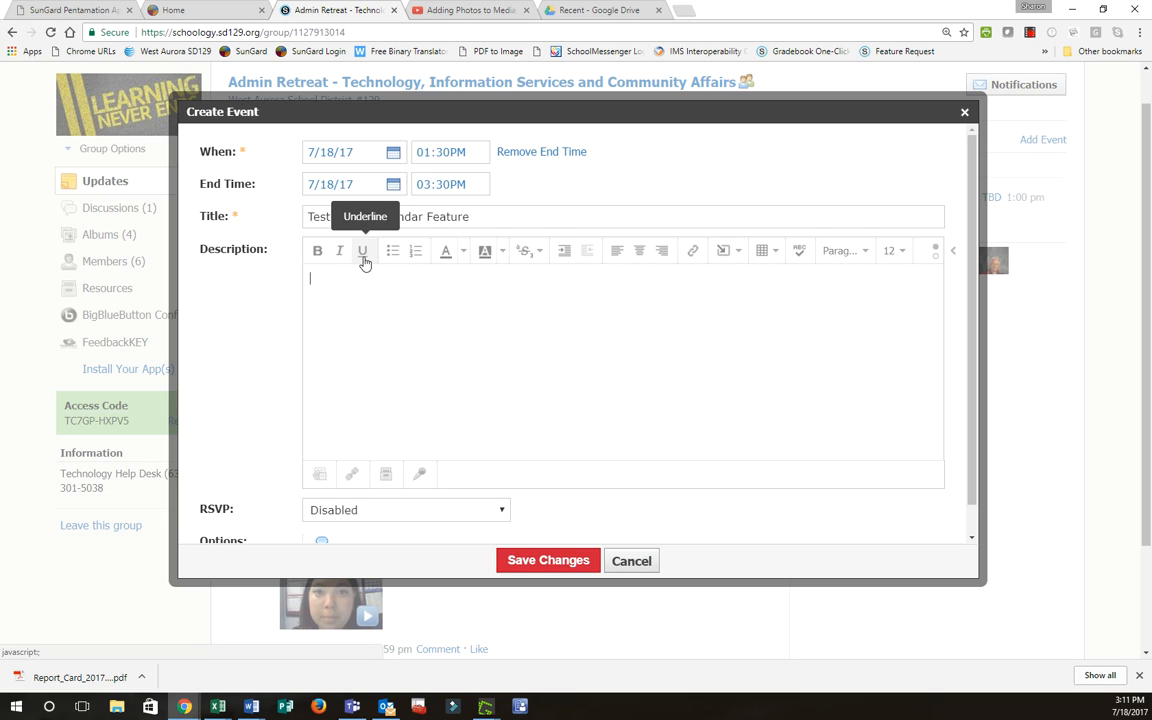
pyautogui.click(463, 259)
pyautogui.click(463, 259)
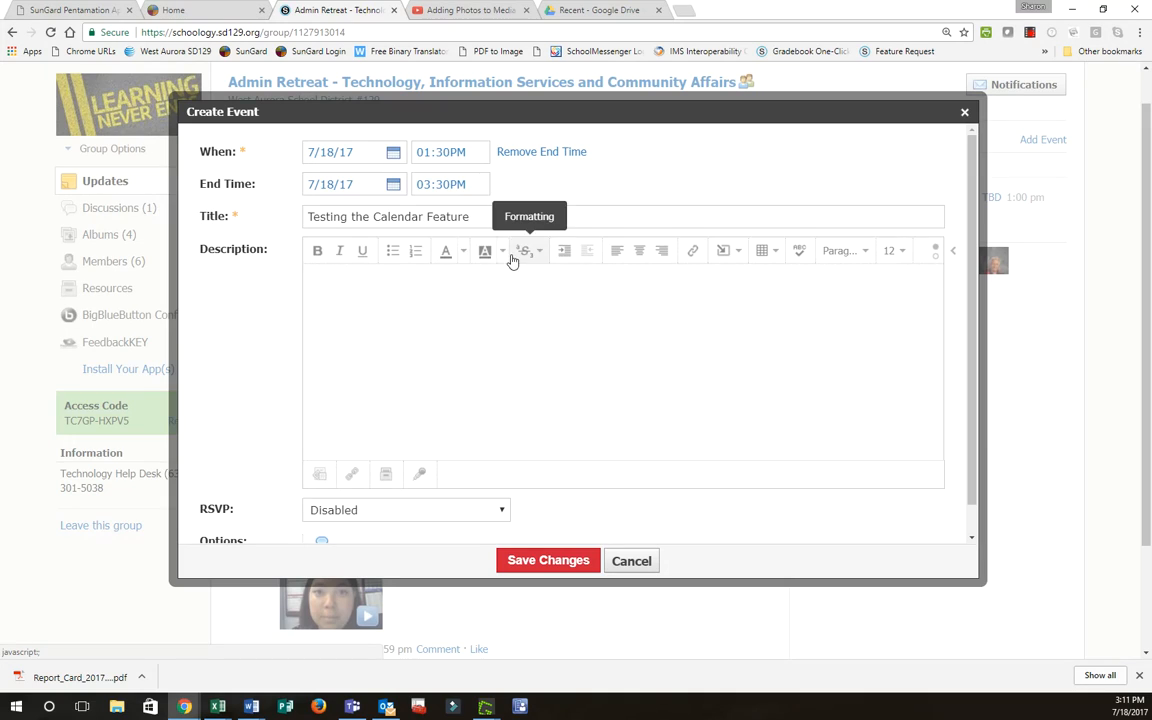
pyautogui.click(502, 259)
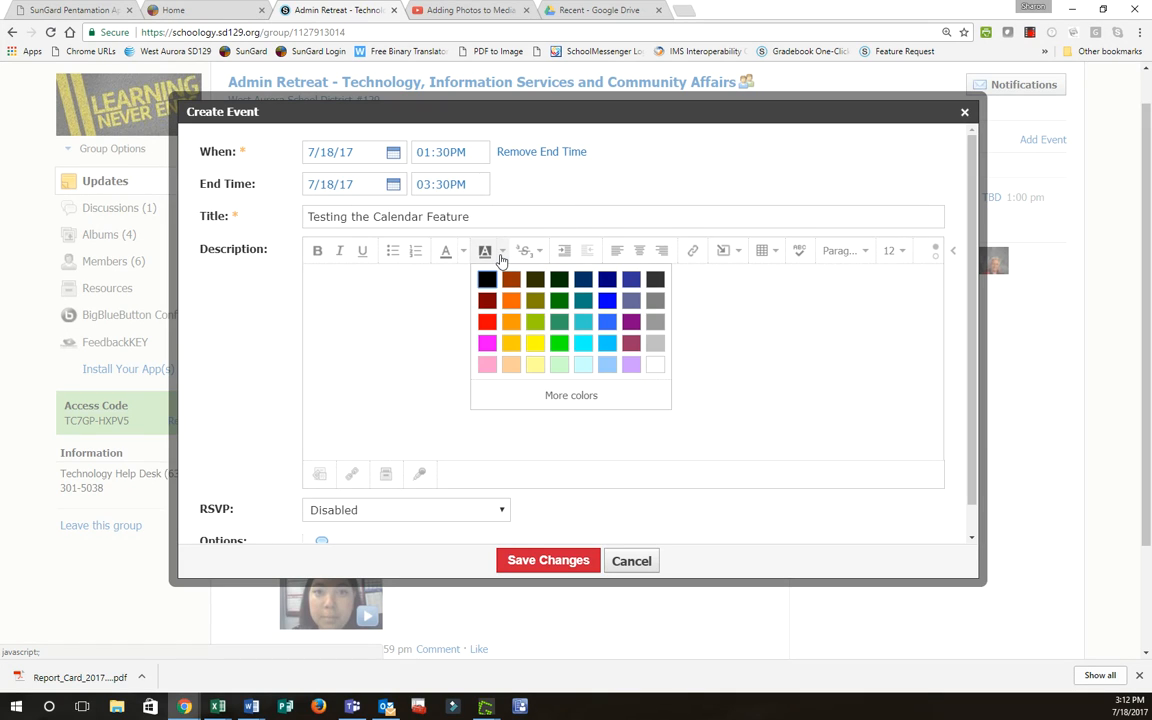
pyautogui.click(411, 303)
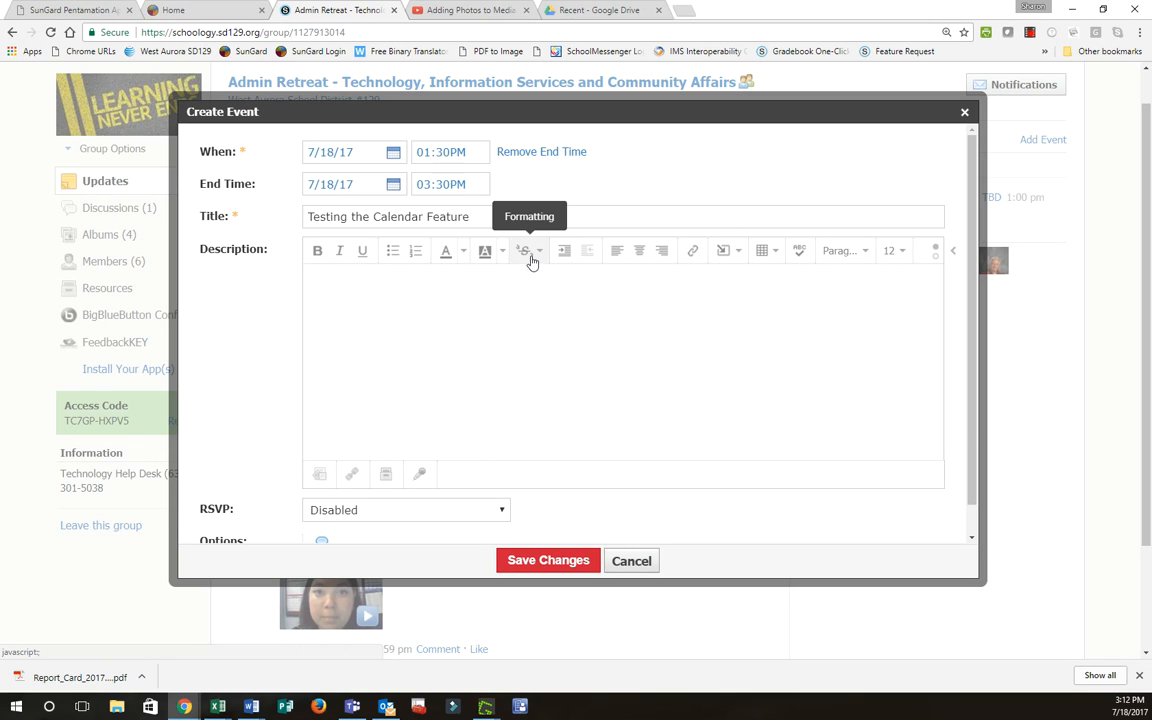
pyautogui.click(540, 259)
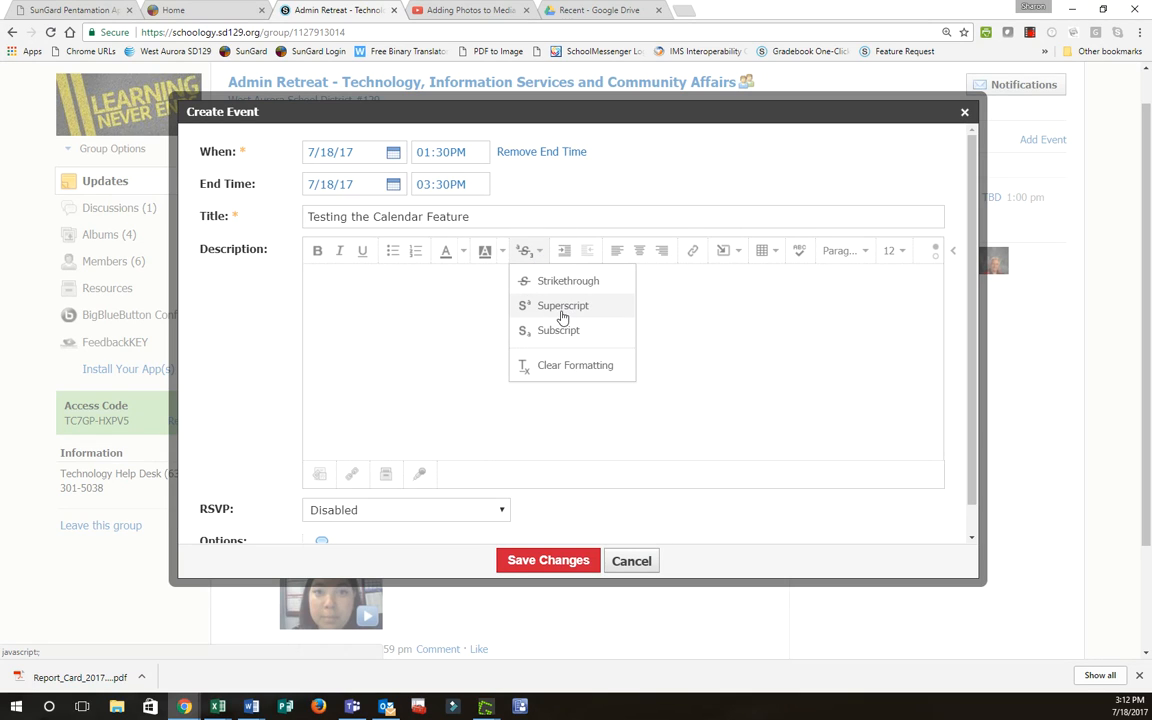
pyautogui.click(585, 377)
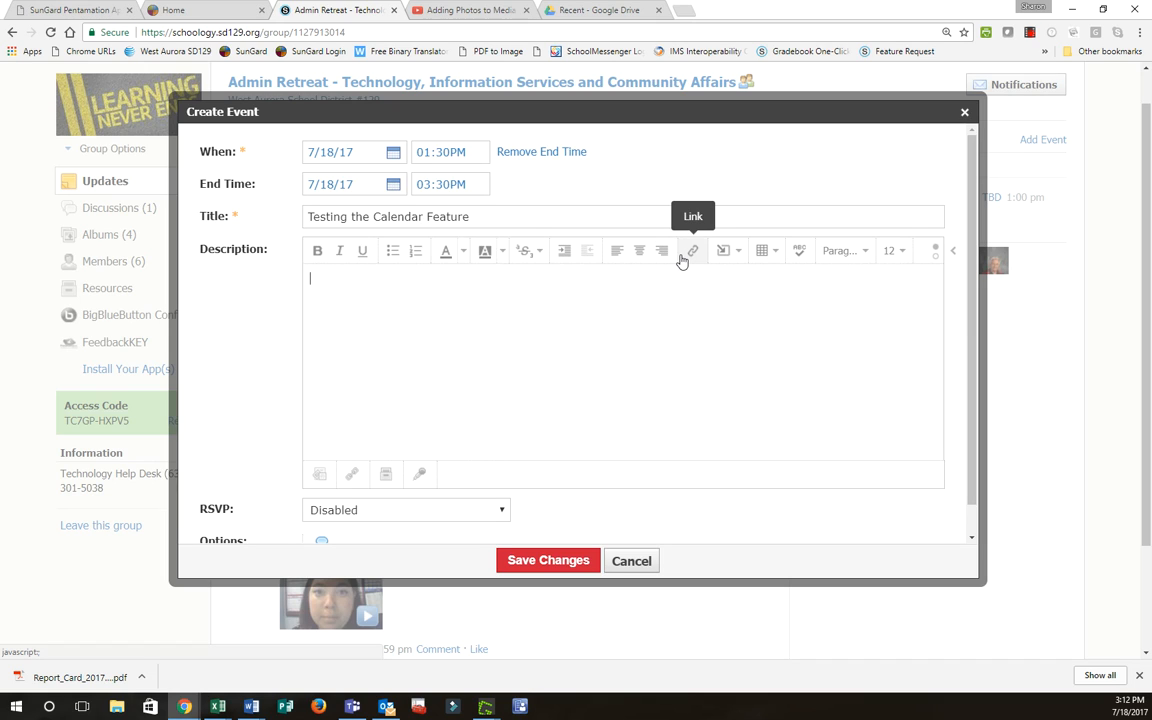
# Step: Choose YouTube from the description's Insert Content dropdown
pyautogui.click(732, 261)
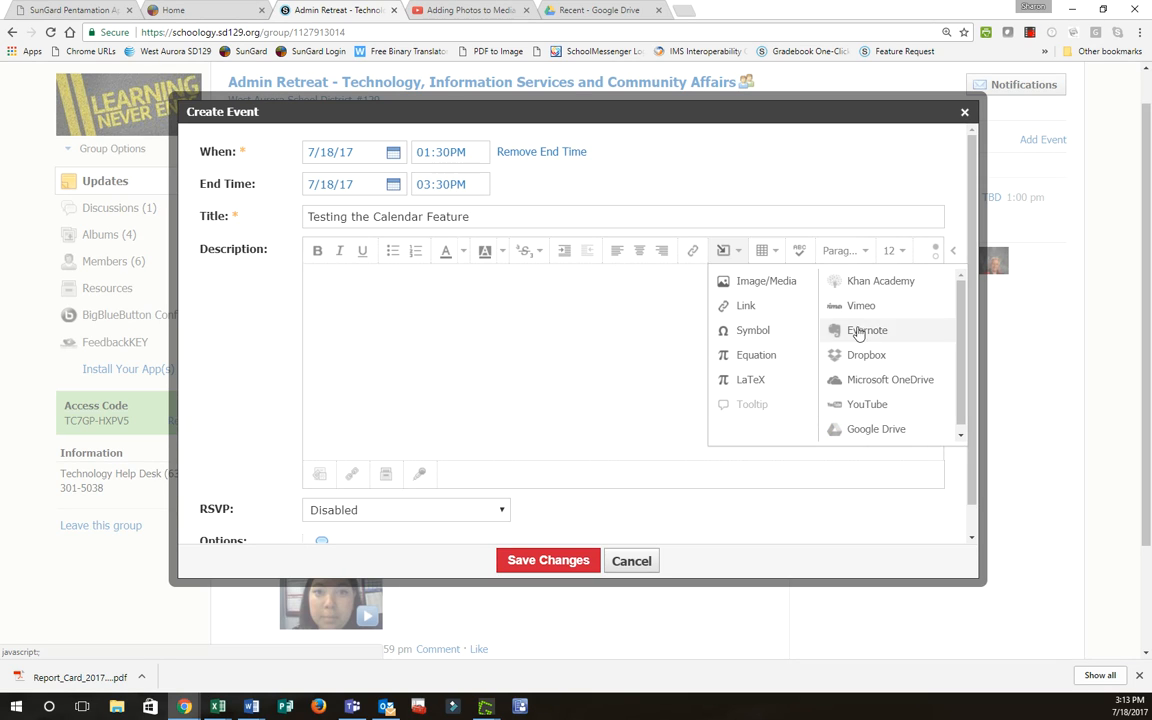
pyautogui.click(862, 405)
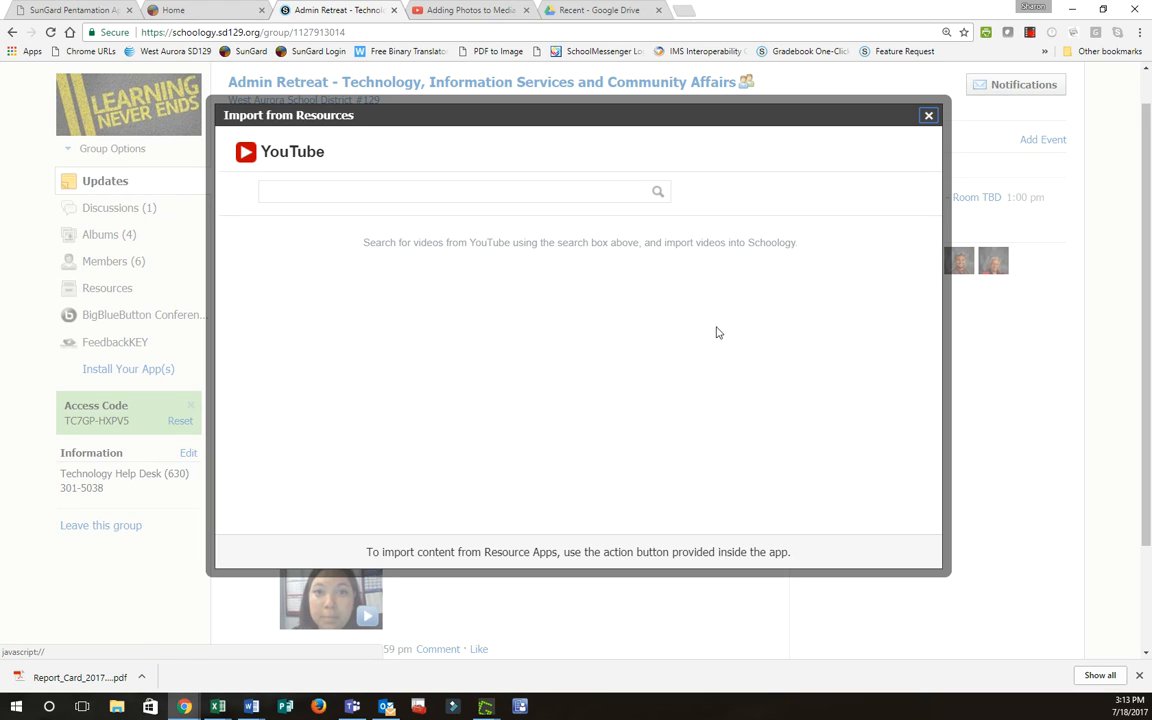
# Step: Search YouTube for 'magic school bus' and embed the first result in the description
pyautogui.click(427, 192)
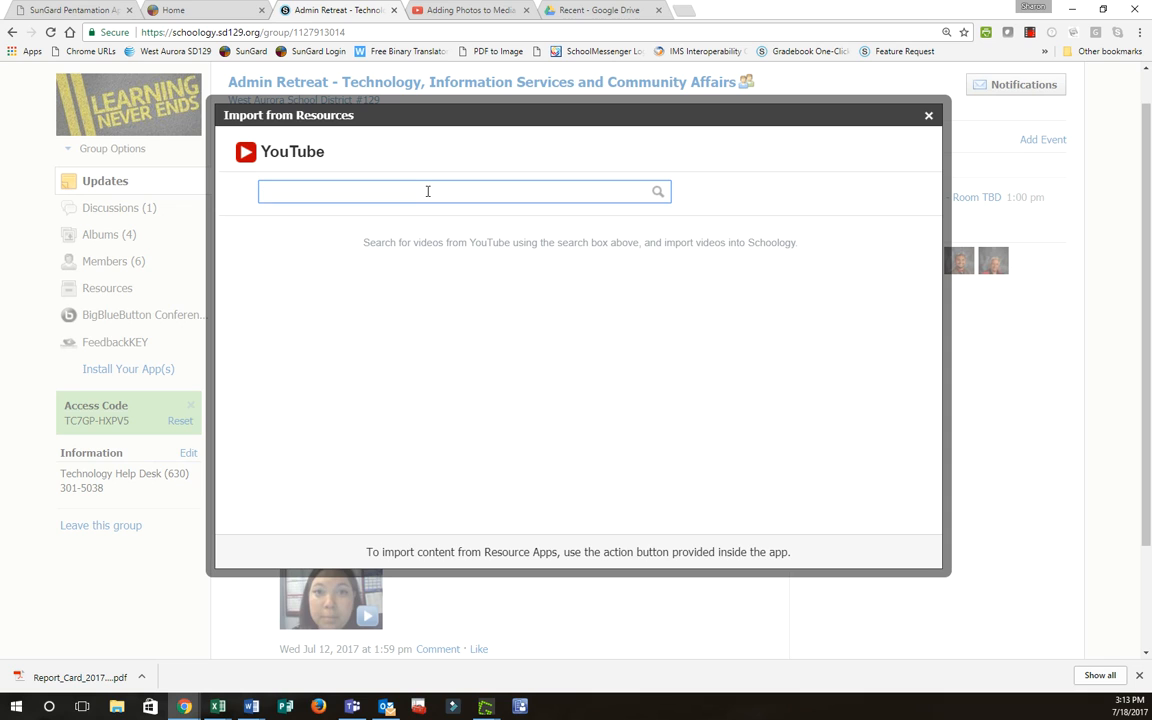
pyautogui.write('magic school bus')
pyautogui.press('Return')
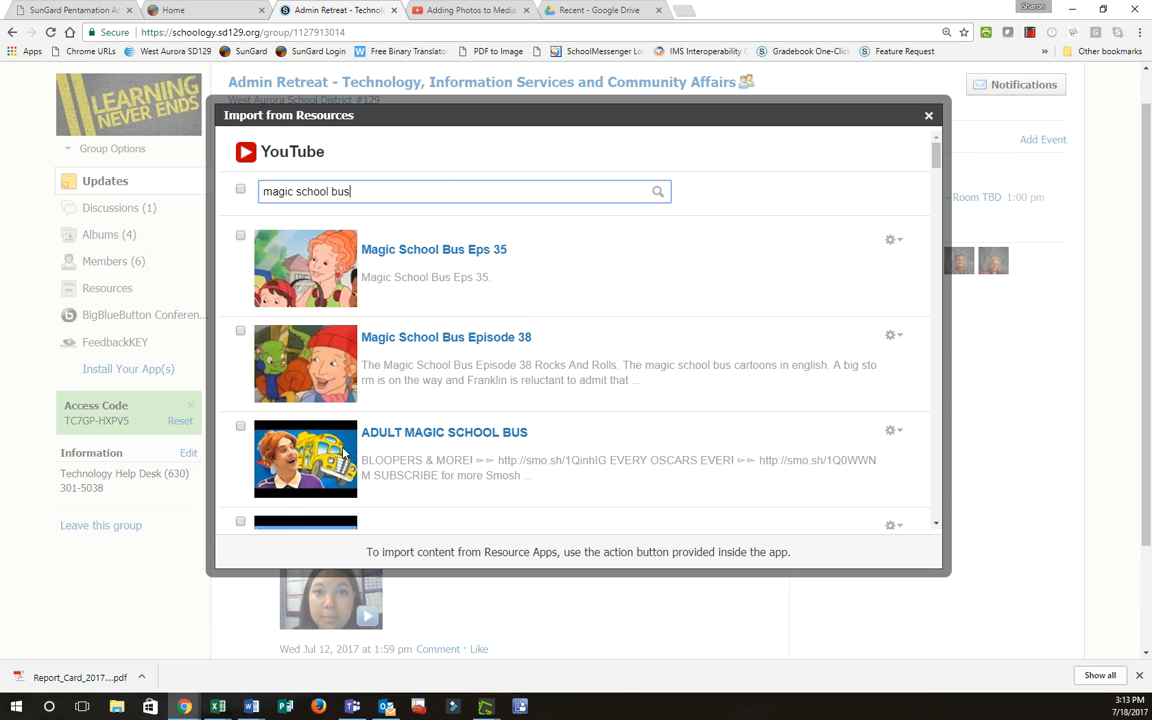
pyautogui.scroll(-1, 401, 458)
pyautogui.scroll(-1, 401, 460)
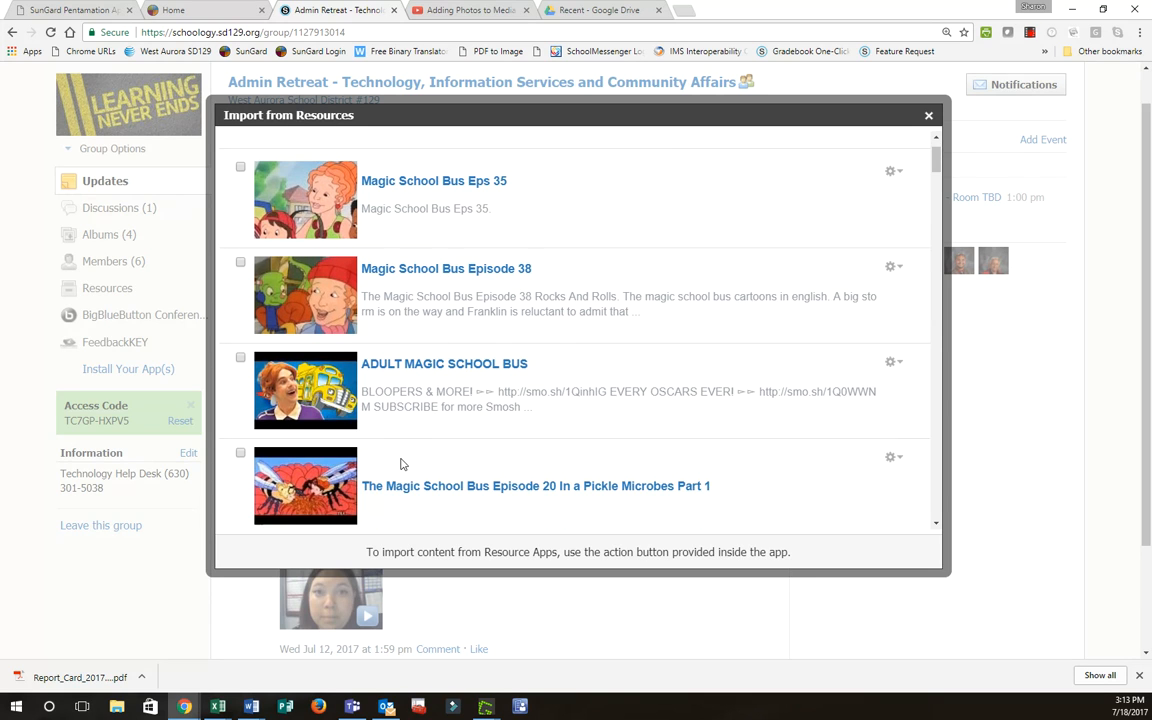
pyautogui.scroll(2, 401, 463)
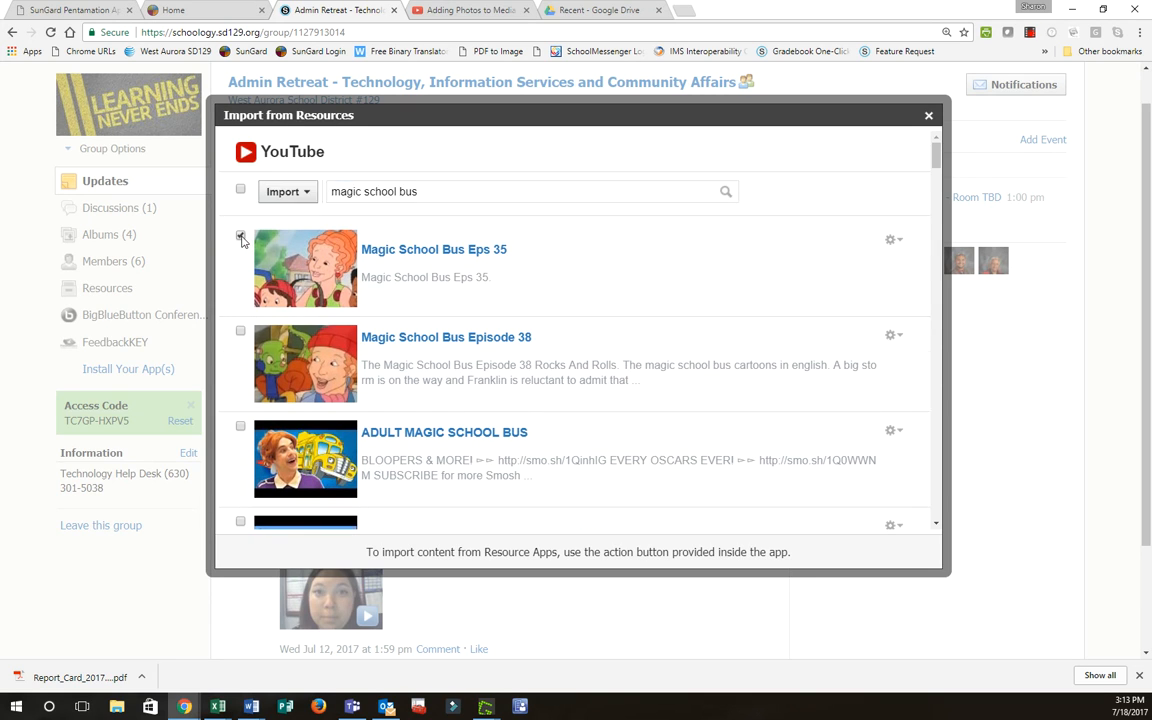
pyautogui.click(285, 191)
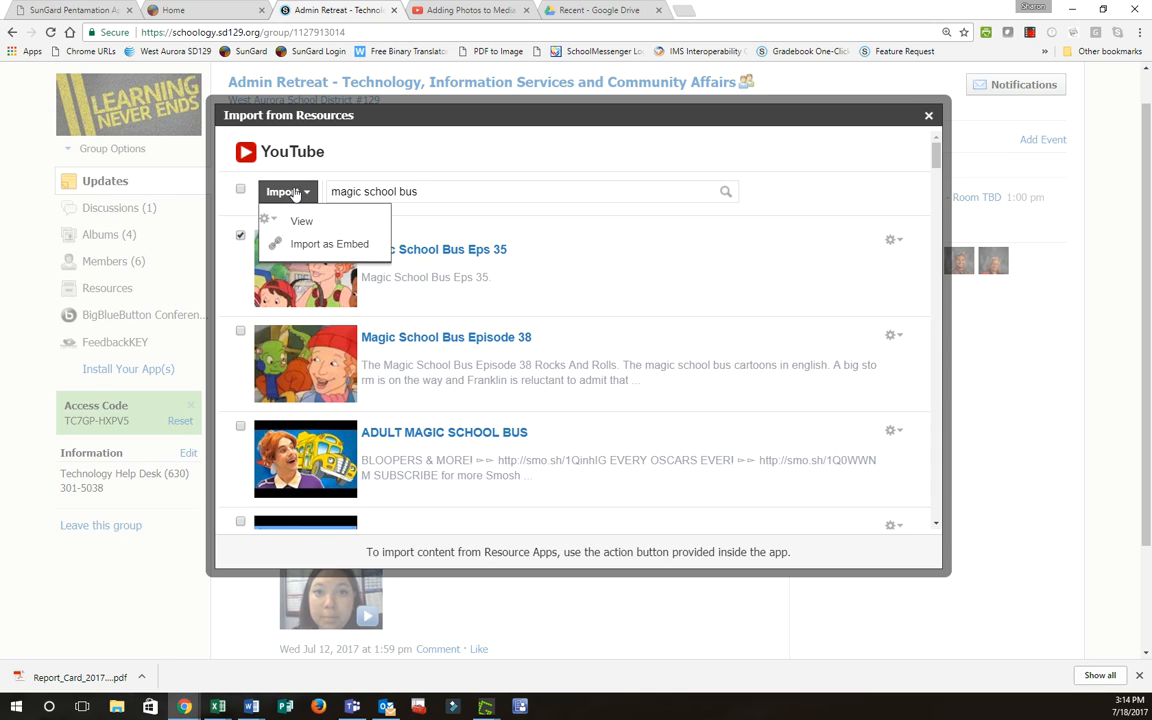
pyautogui.click(307, 246)
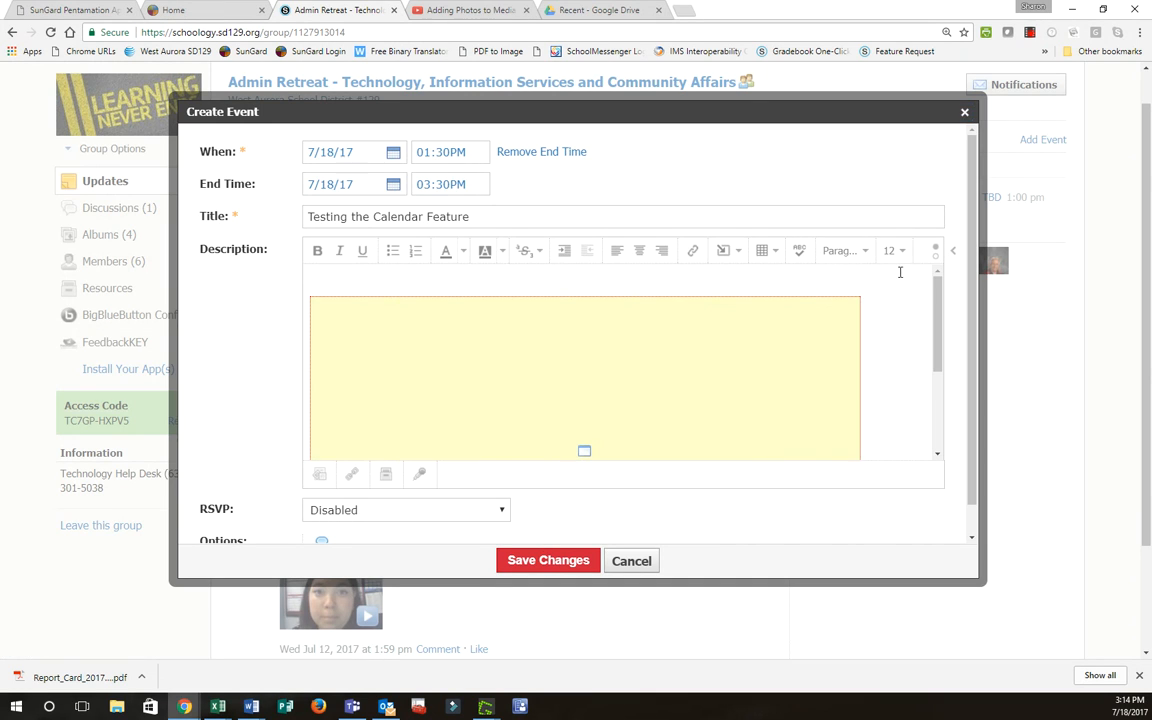
# Step: Switch the description to HTML source and add a new line after the YouTube iframe
pyautogui.scroll(-1, 900, 271)
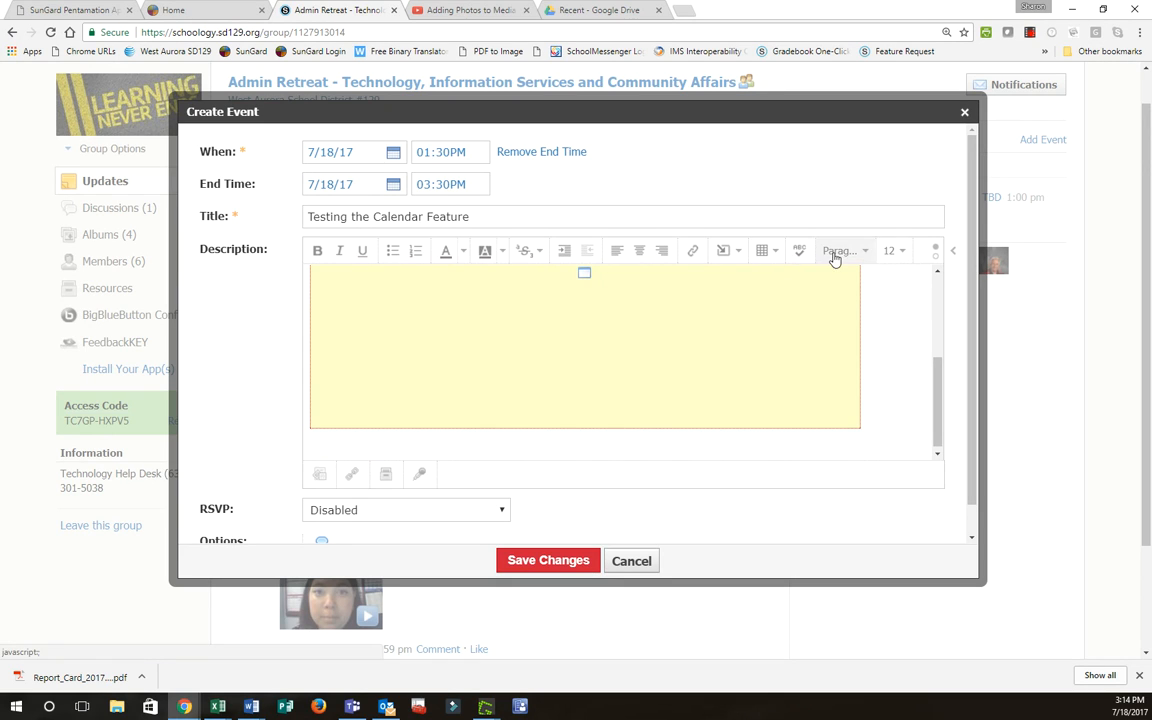
pyautogui.click(937, 262)
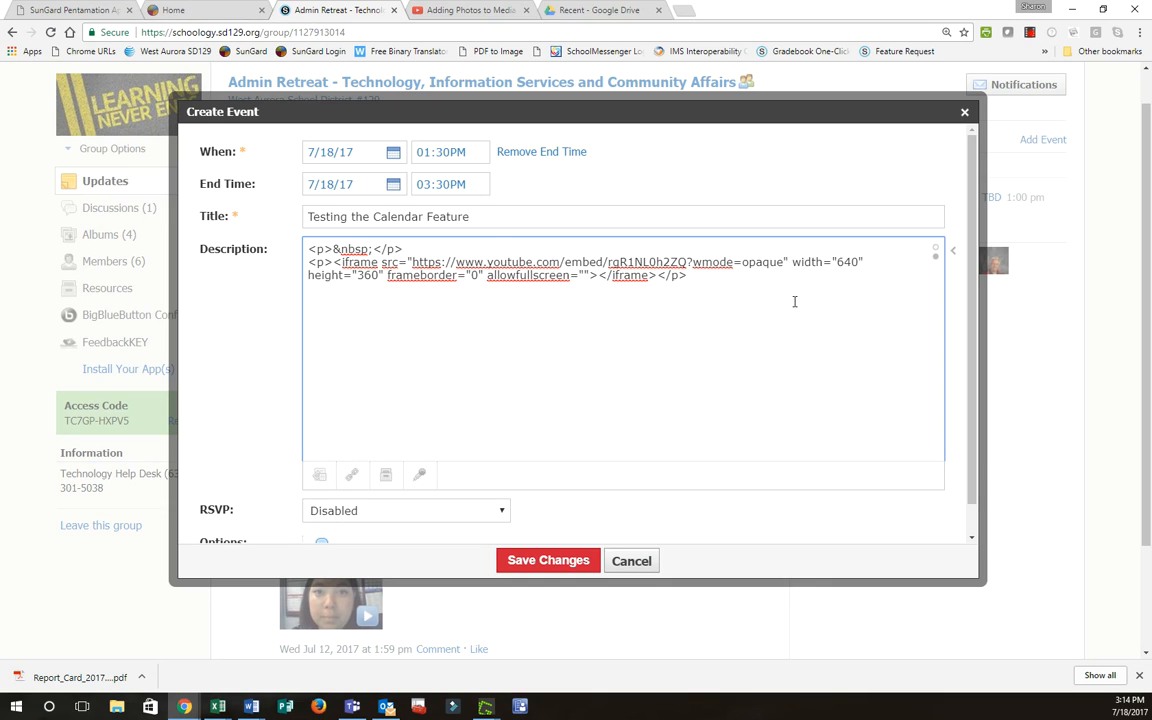
pyautogui.press('Return')
pyautogui.click(686, 12)
pyautogui.write('google ')
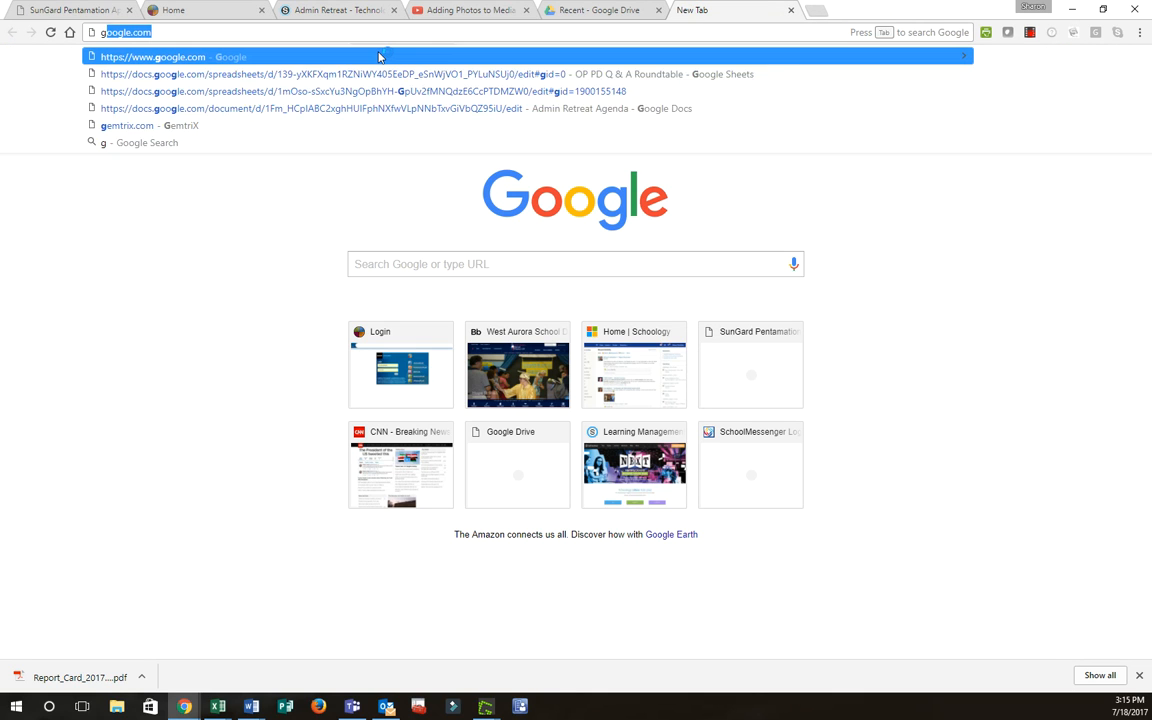
pyautogui.write('map')
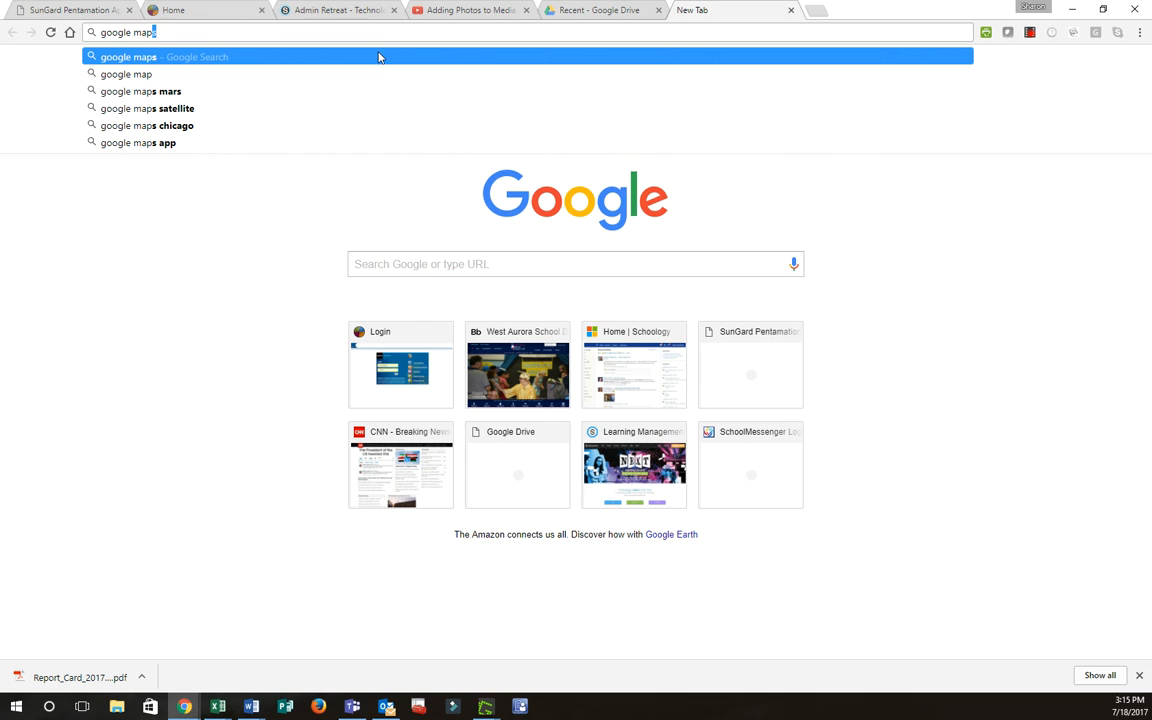
pyautogui.click(378, 57)
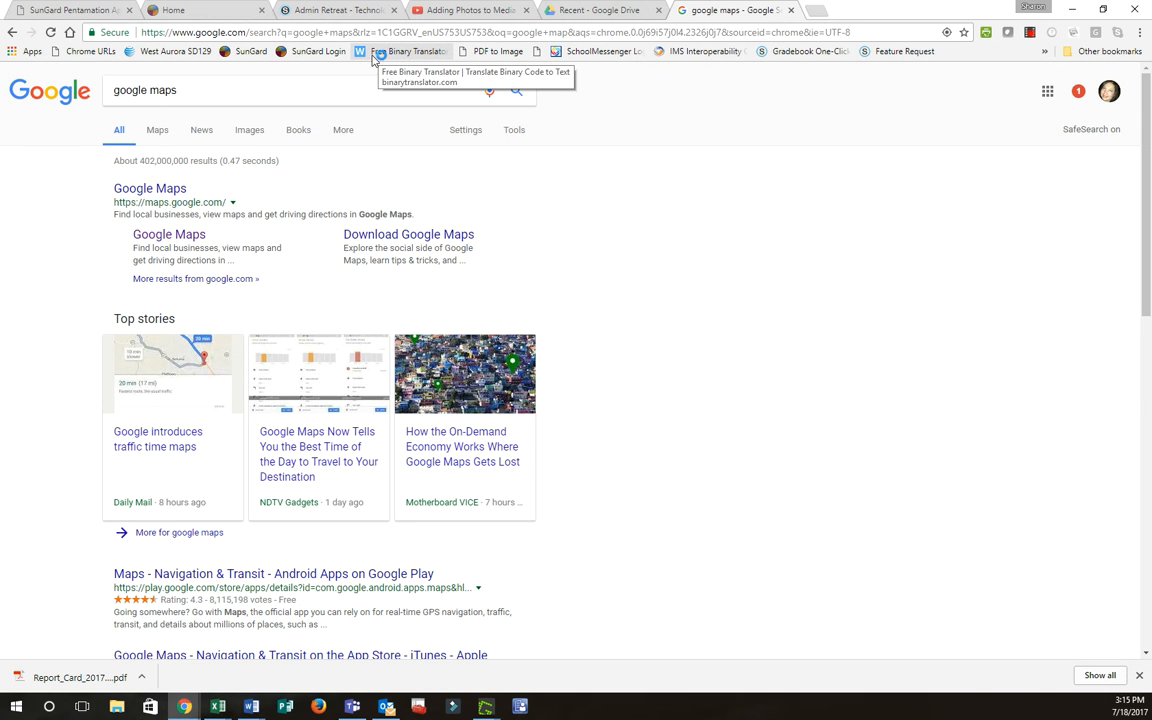
pyautogui.click(183, 190)
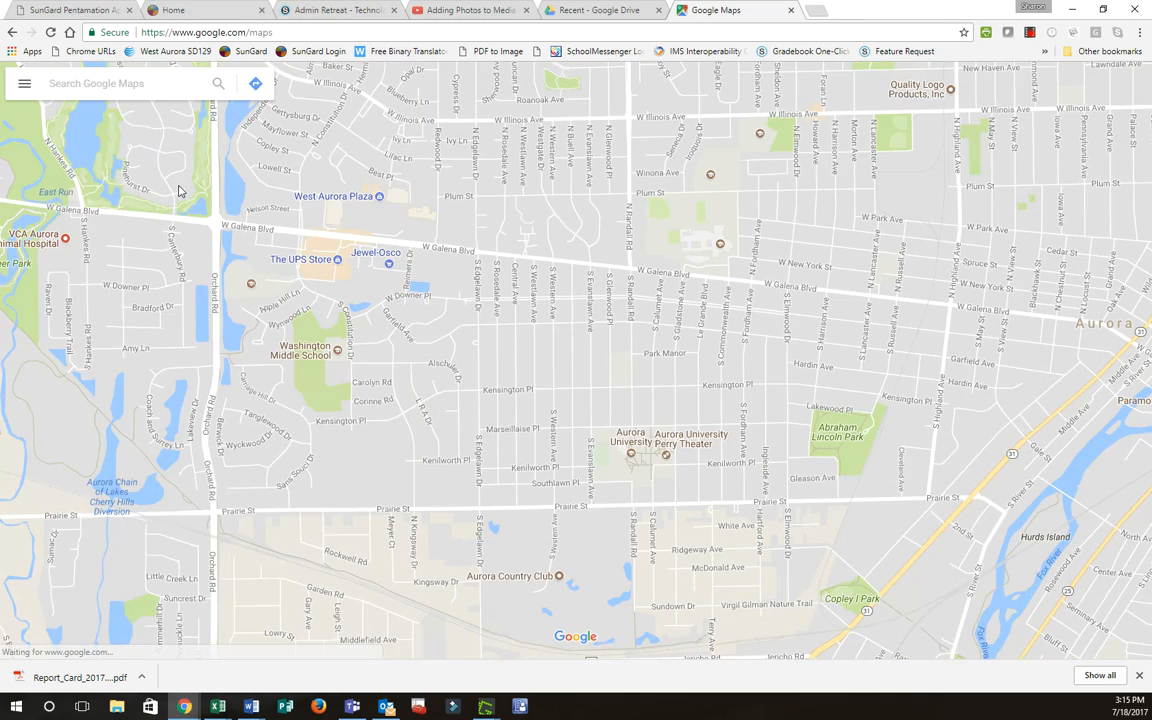
pyautogui.click(24, 84)
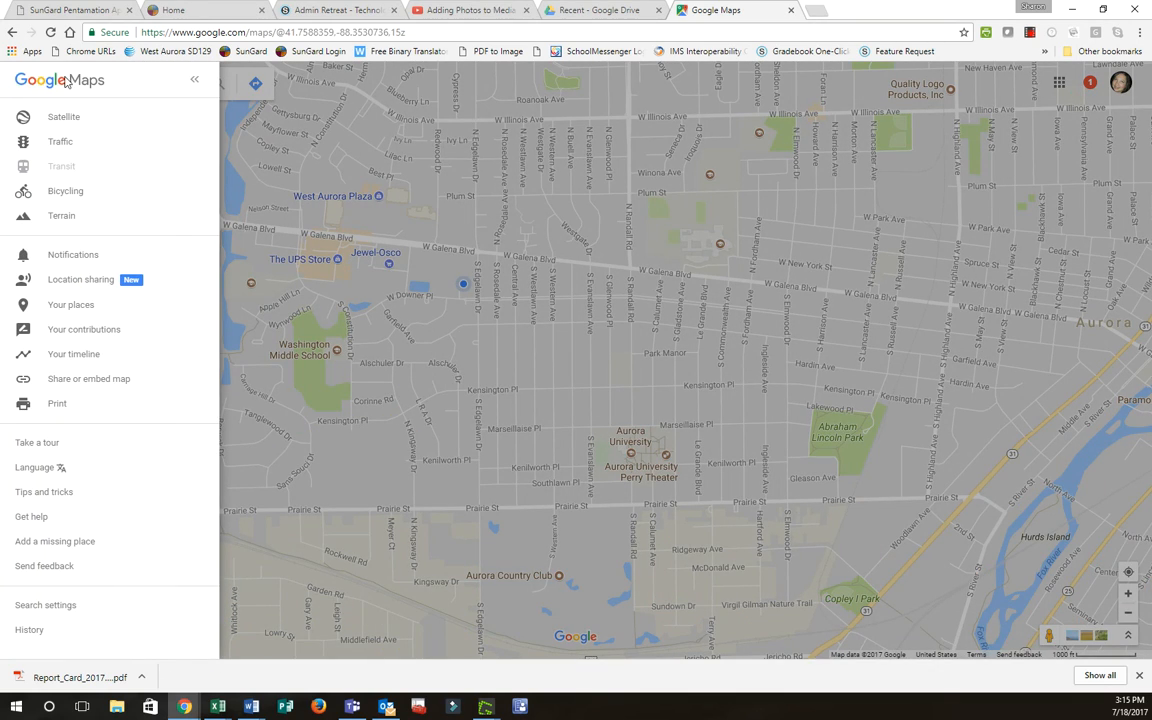
pyautogui.click(205, 84)
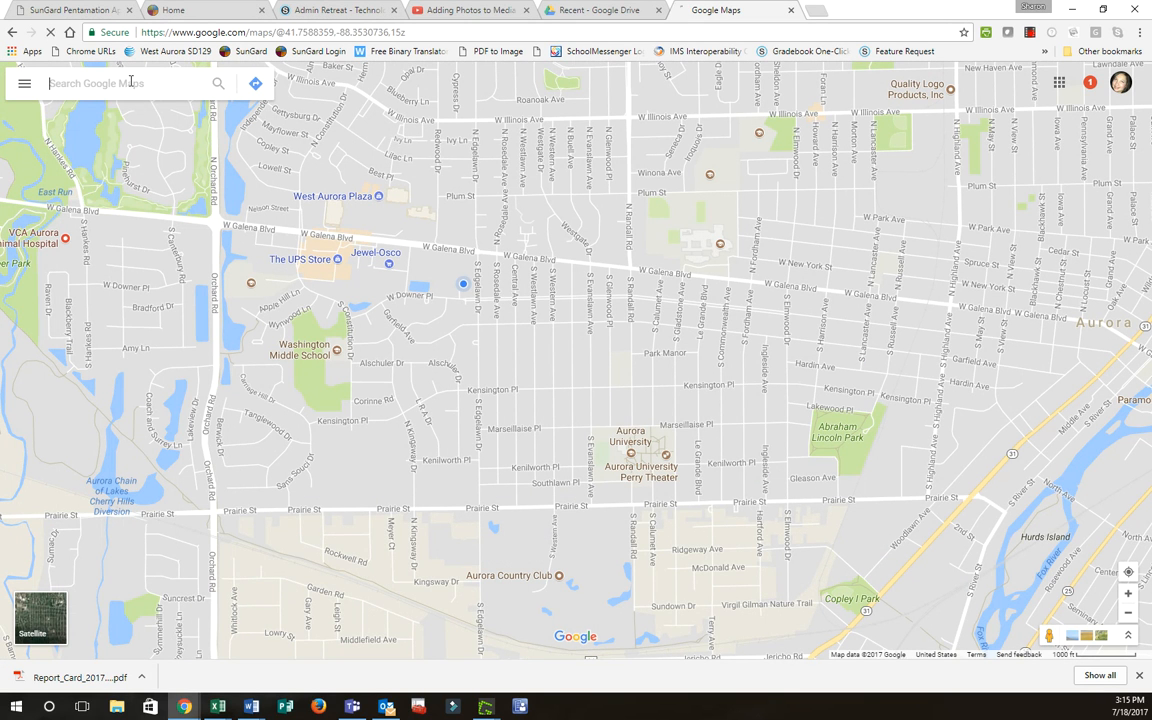
pyautogui.click(136, 83)
pyautogui.write('1877')
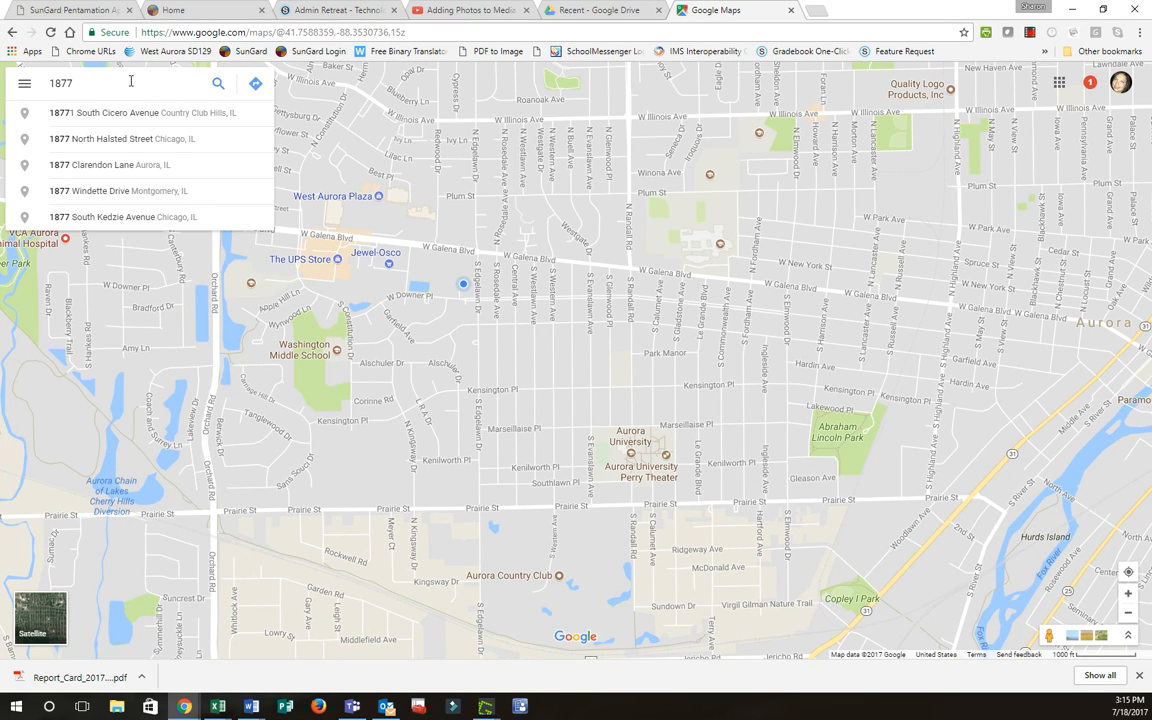
pyautogui.write(' w')
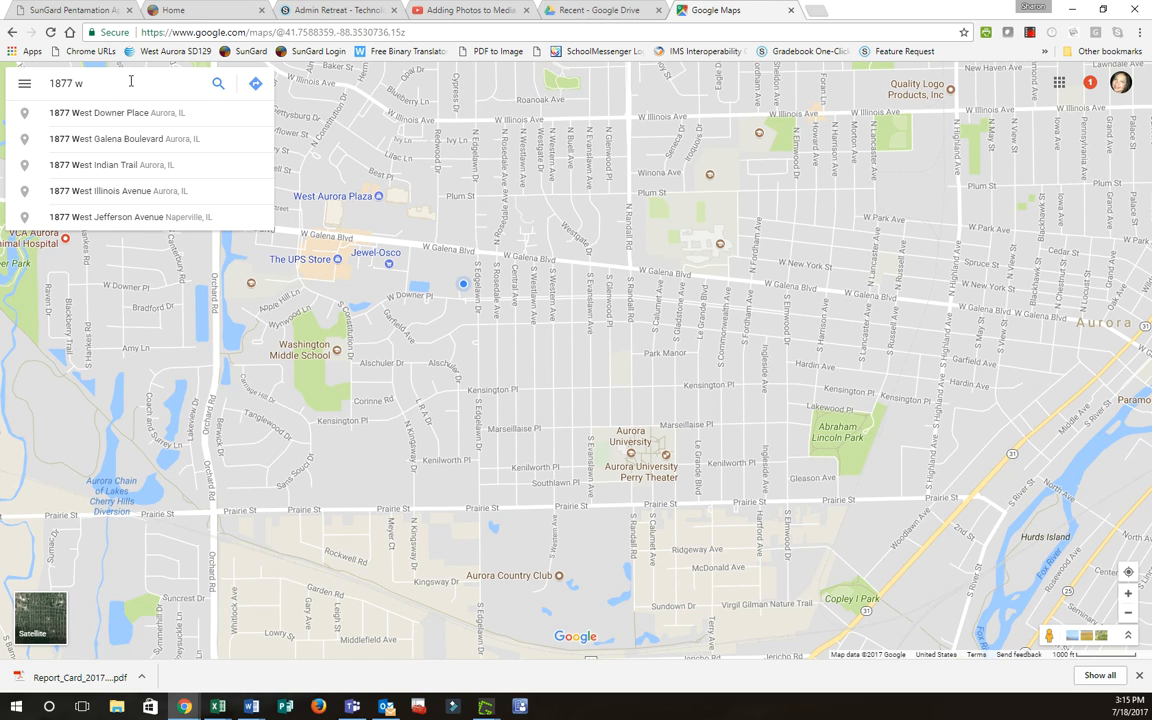
pyautogui.click(118, 113)
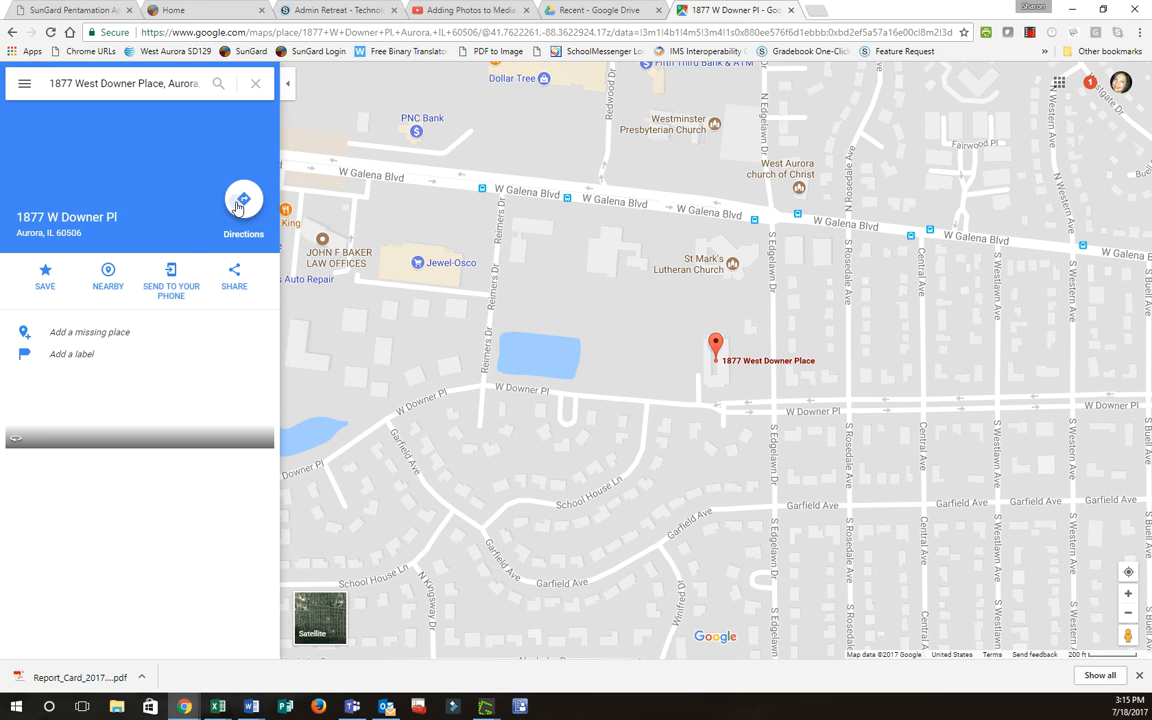
pyautogui.click(240, 202)
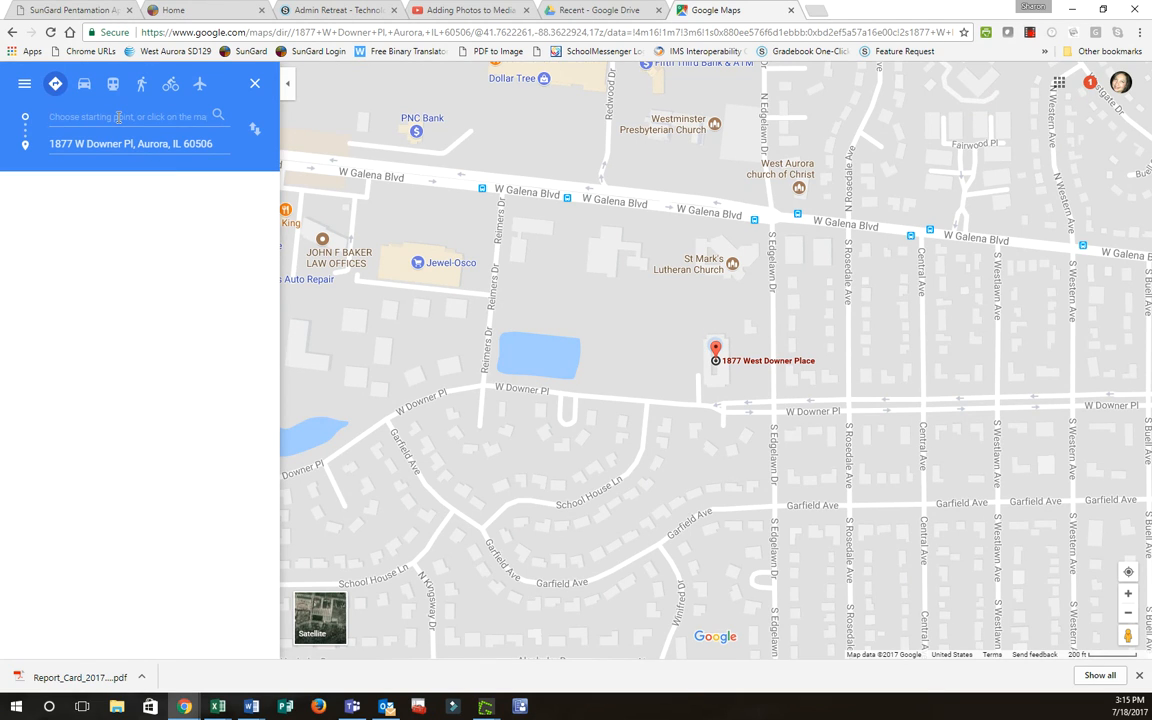
pyautogui.write('1201')
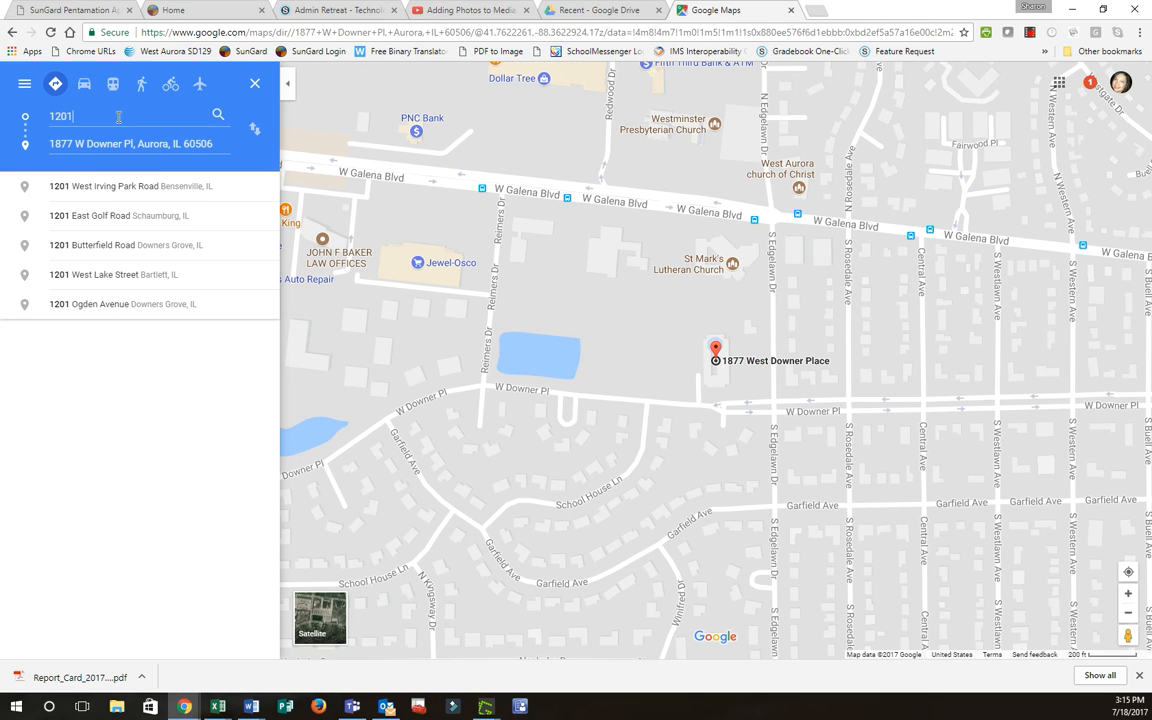
pyautogui.write(' Ne')
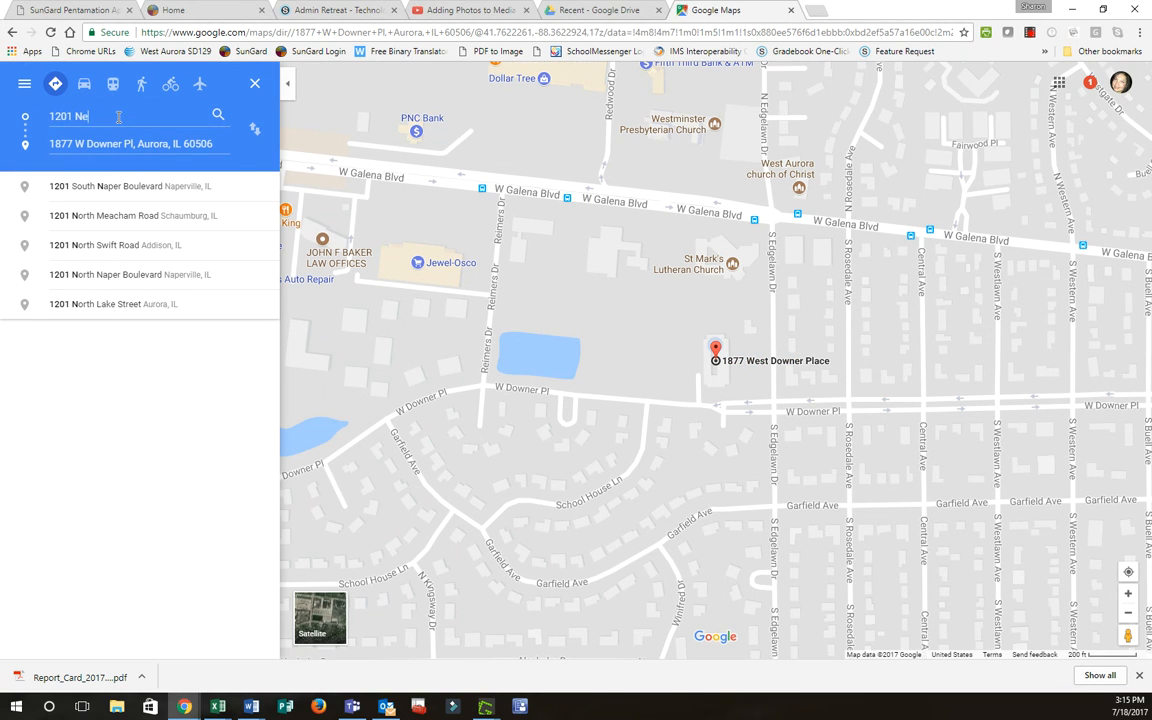
pyautogui.press('BackSpace')
pyautogui.press('BackSpace')
pyautogui.write('New')
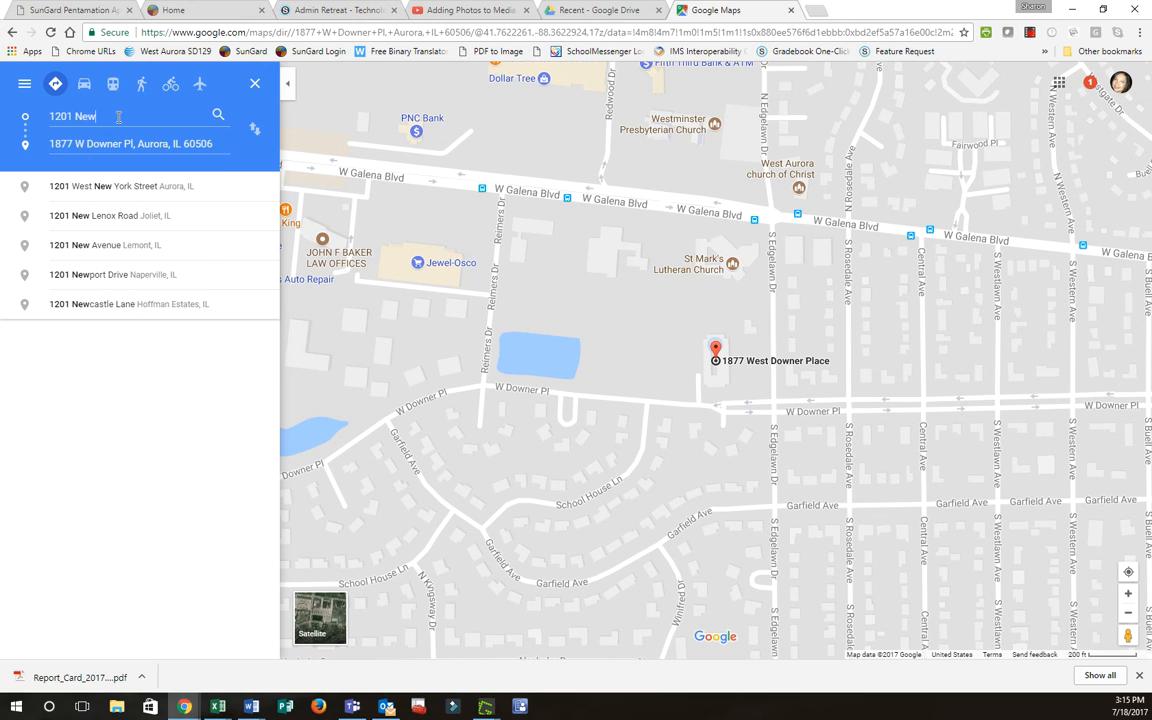
pyautogui.click(118, 190)
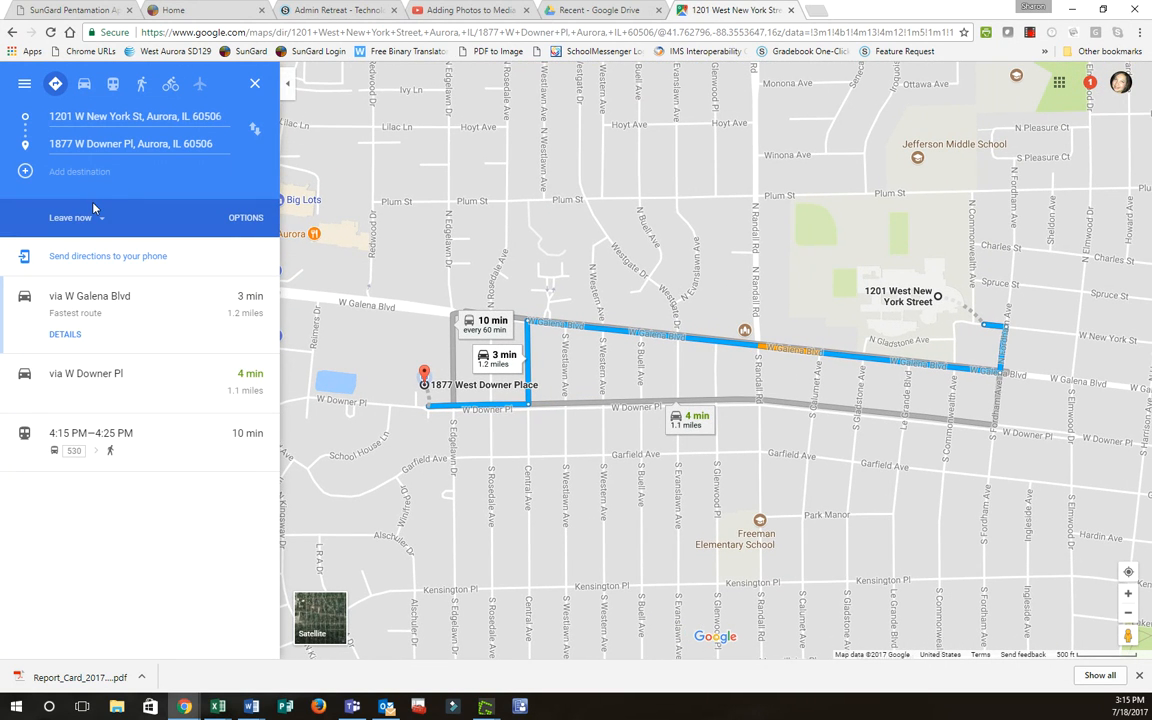
# Step: Copy the directions' iframe code from Share or embed map's Embed map tab, then return to Schoology
pyautogui.click(23, 87)
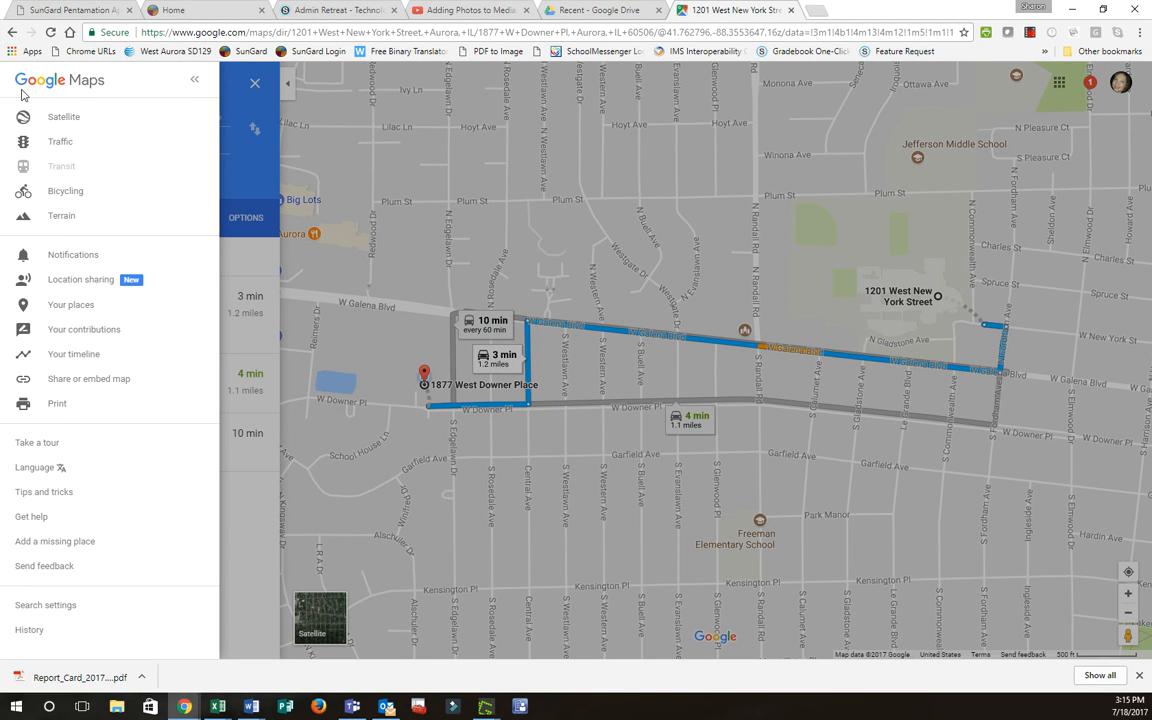
pyautogui.click(227, 172)
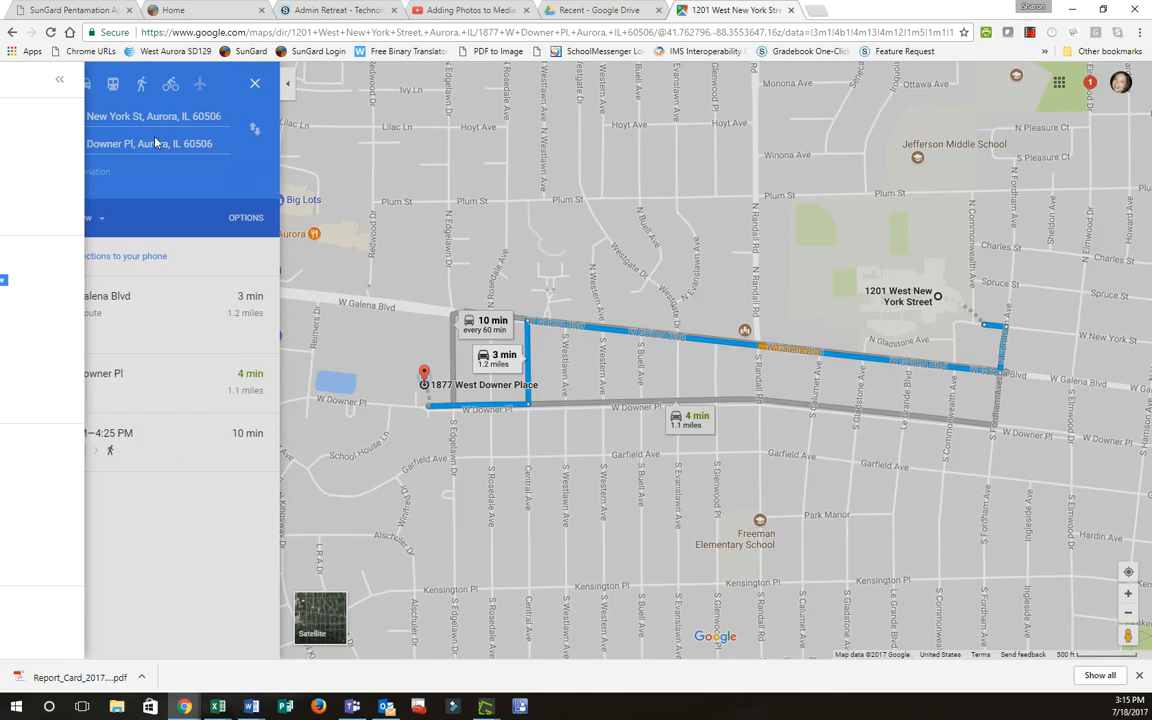
pyautogui.click(21, 88)
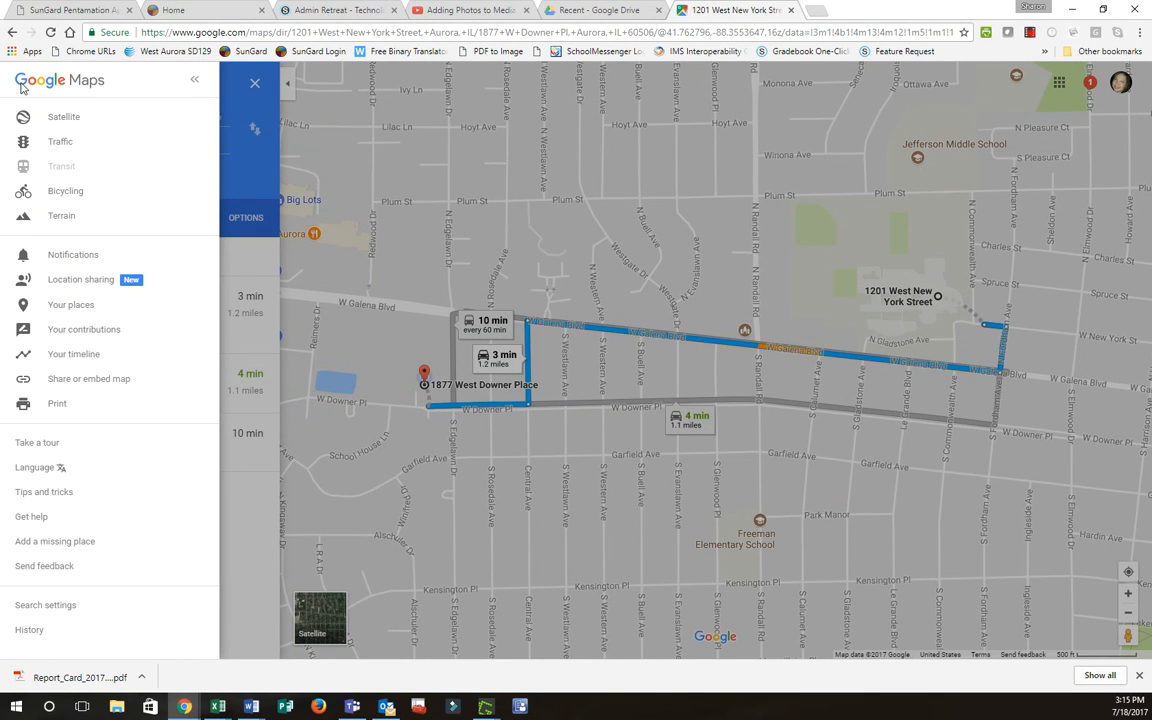
pyautogui.click(86, 388)
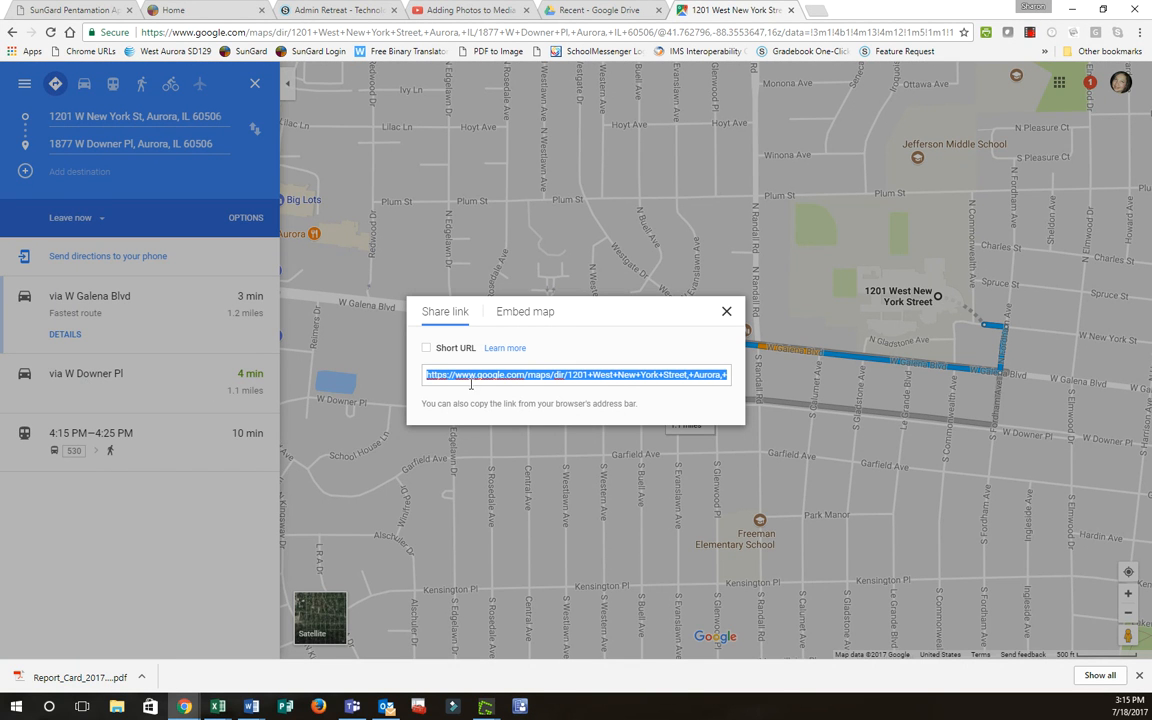
pyautogui.click(530, 318)
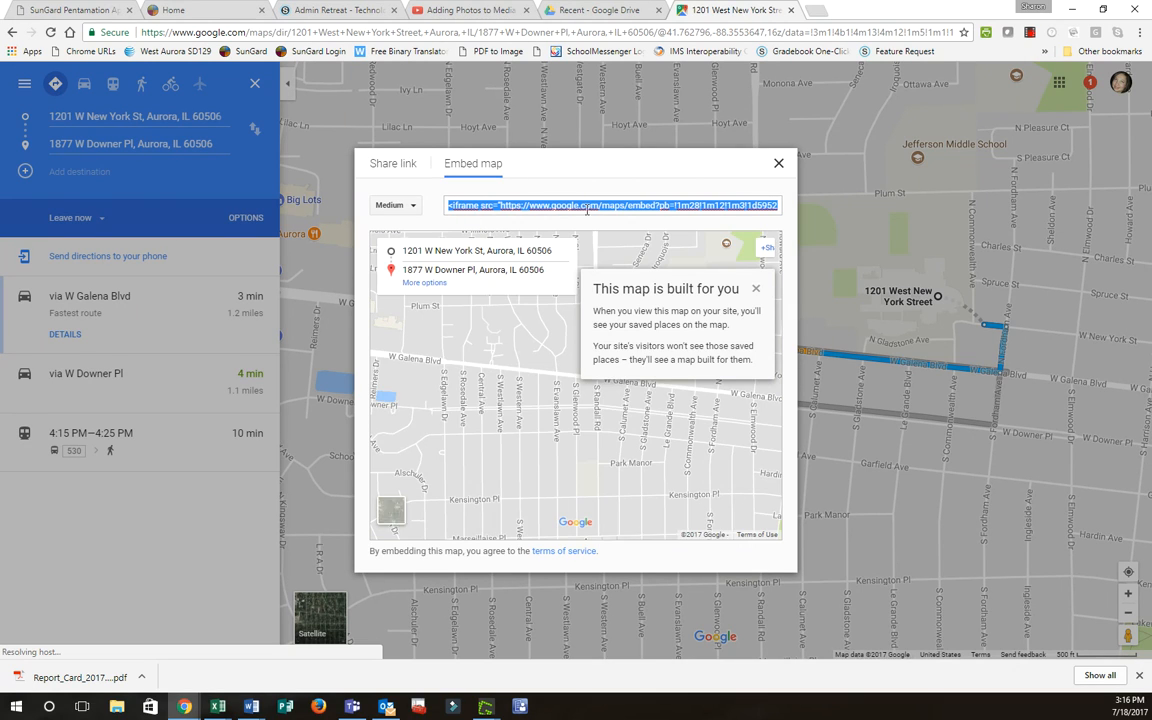
pyautogui.rightClick(530, 205)
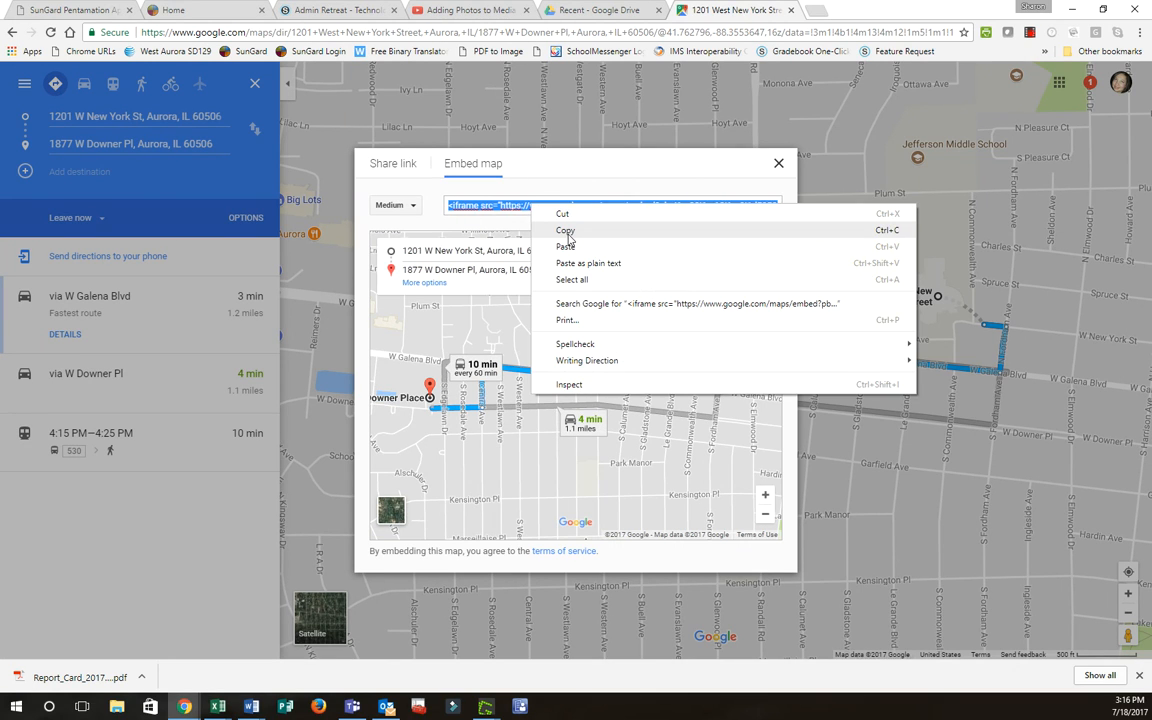
pyautogui.click(566, 231)
pyautogui.click(345, 12)
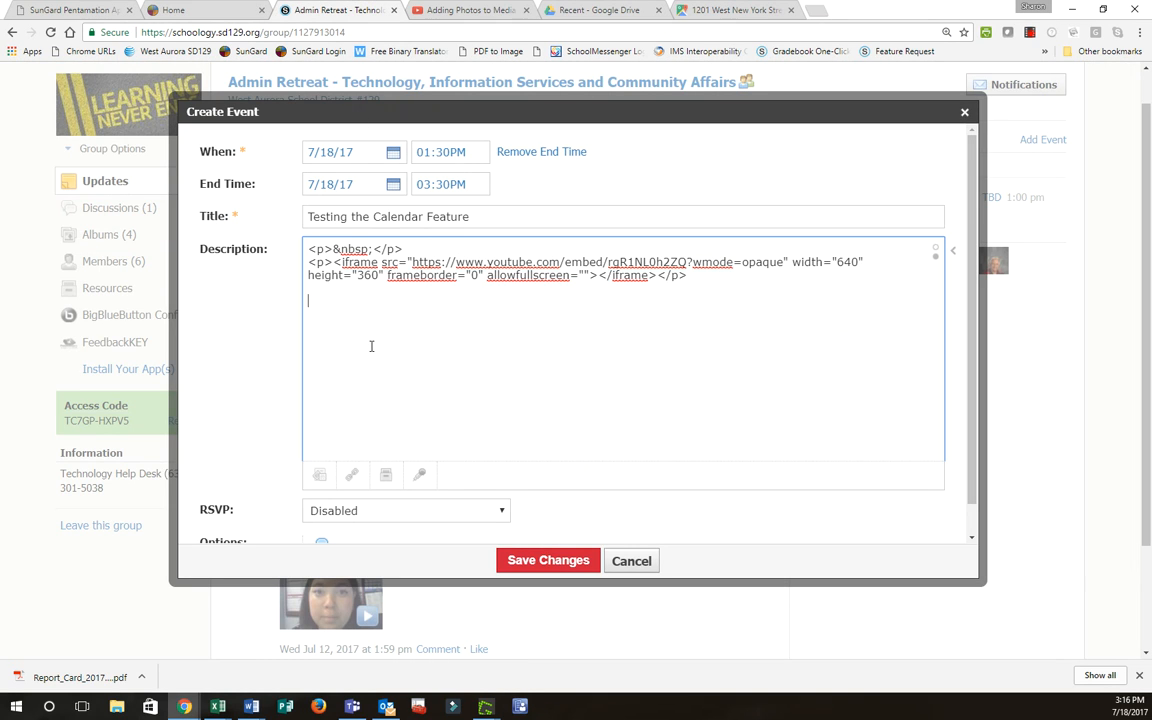
# Step: Paste the Google Maps embed code below the YouTube iframe, keep RSVP Disabled, and save
pyautogui.press('Return')
pyautogui.press('Return')
pyautogui.hotkey('ctrl', 'v')
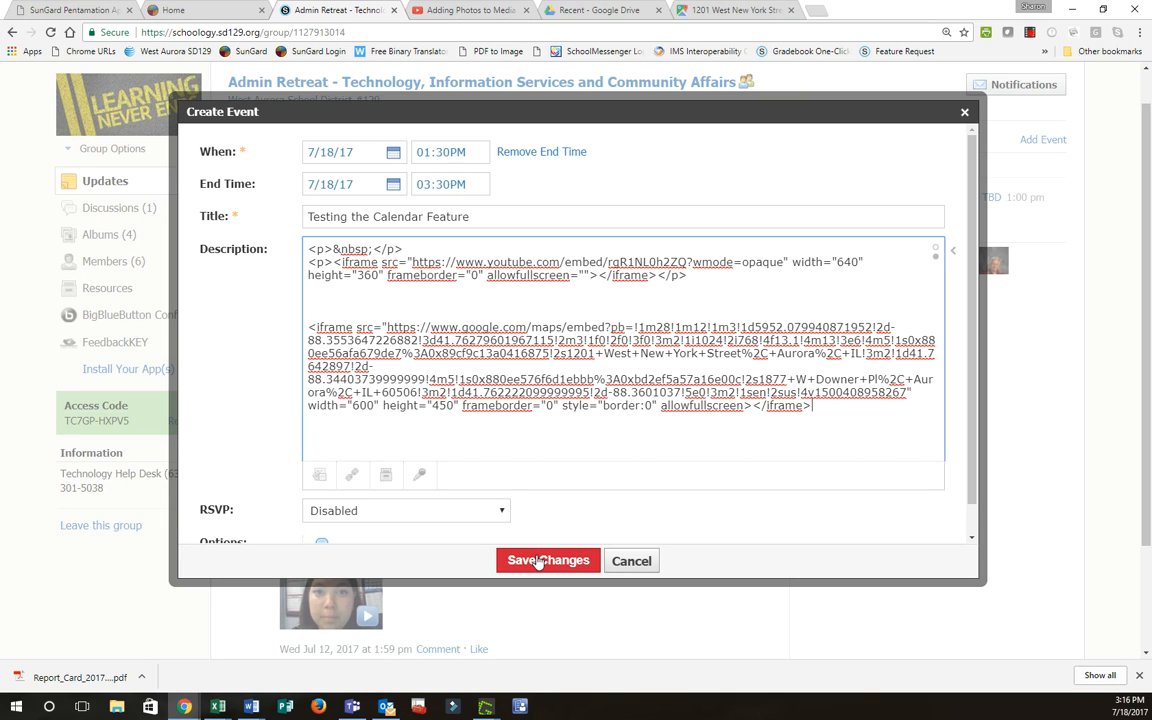
pyautogui.scroll(-1, 450, 400)
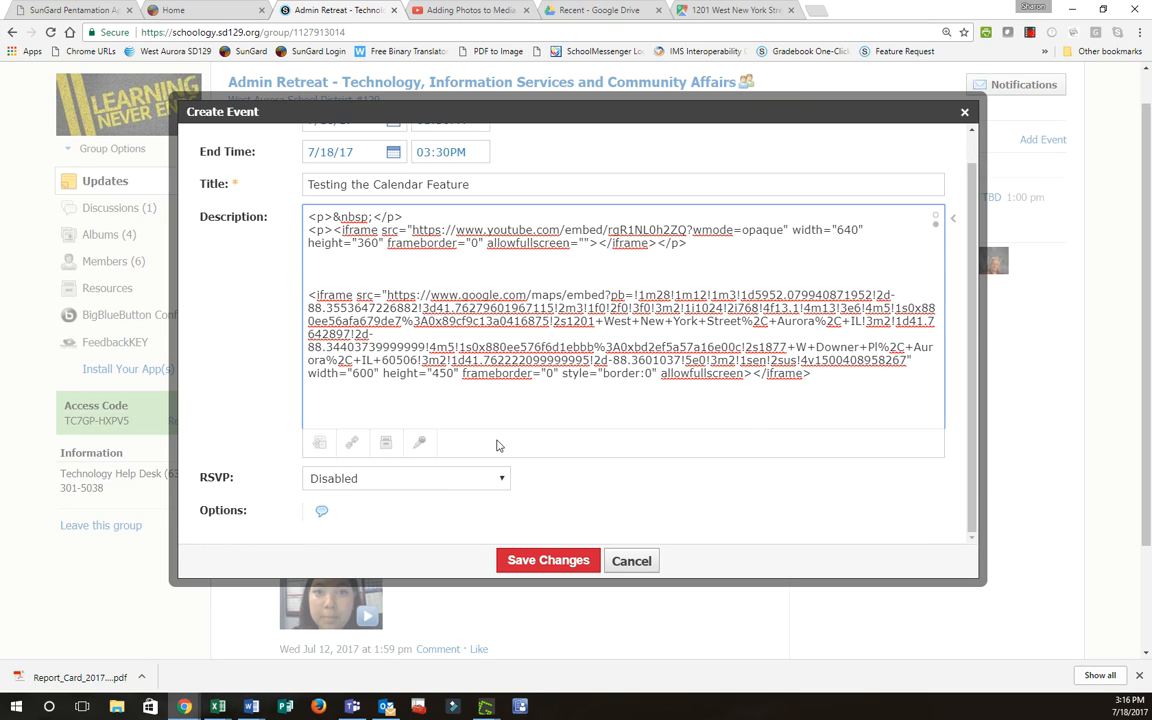
pyautogui.click(355, 481)
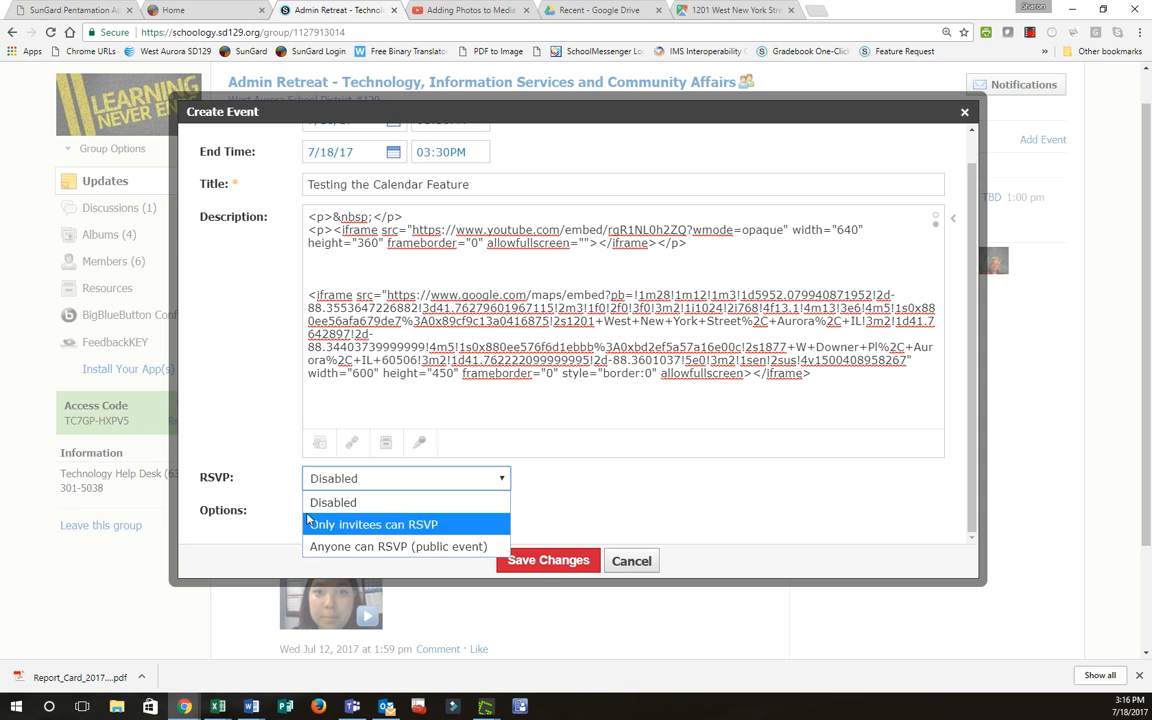
pyautogui.click(281, 490)
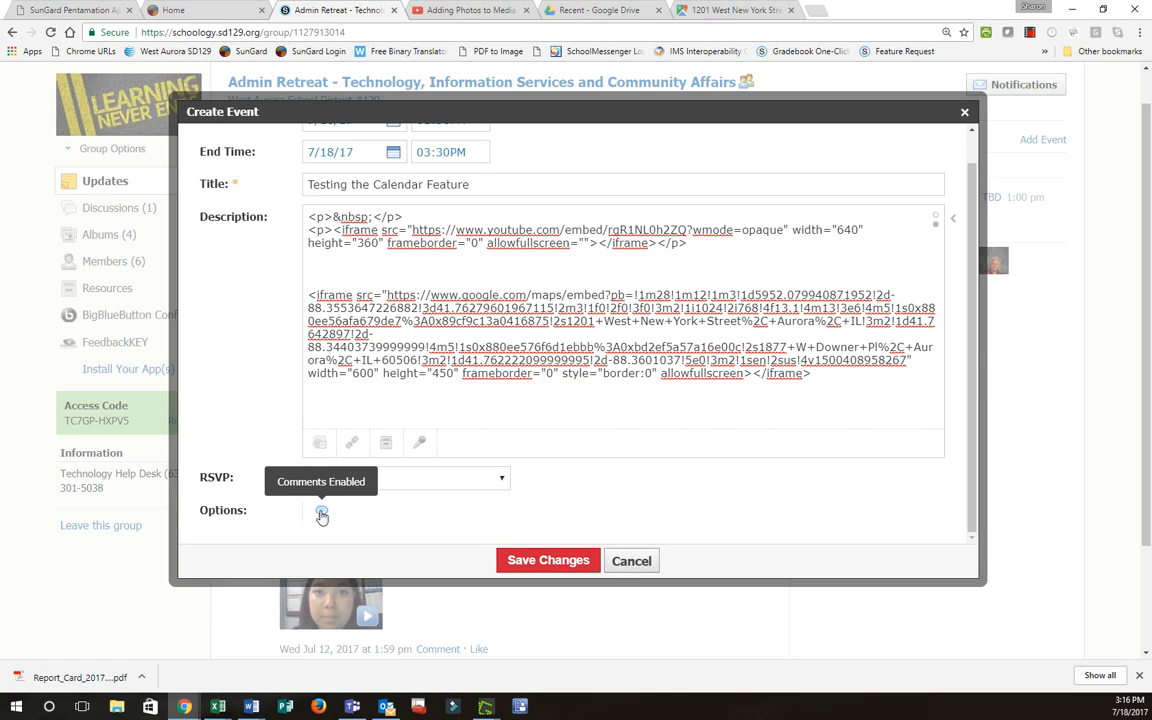
pyautogui.click(536, 563)
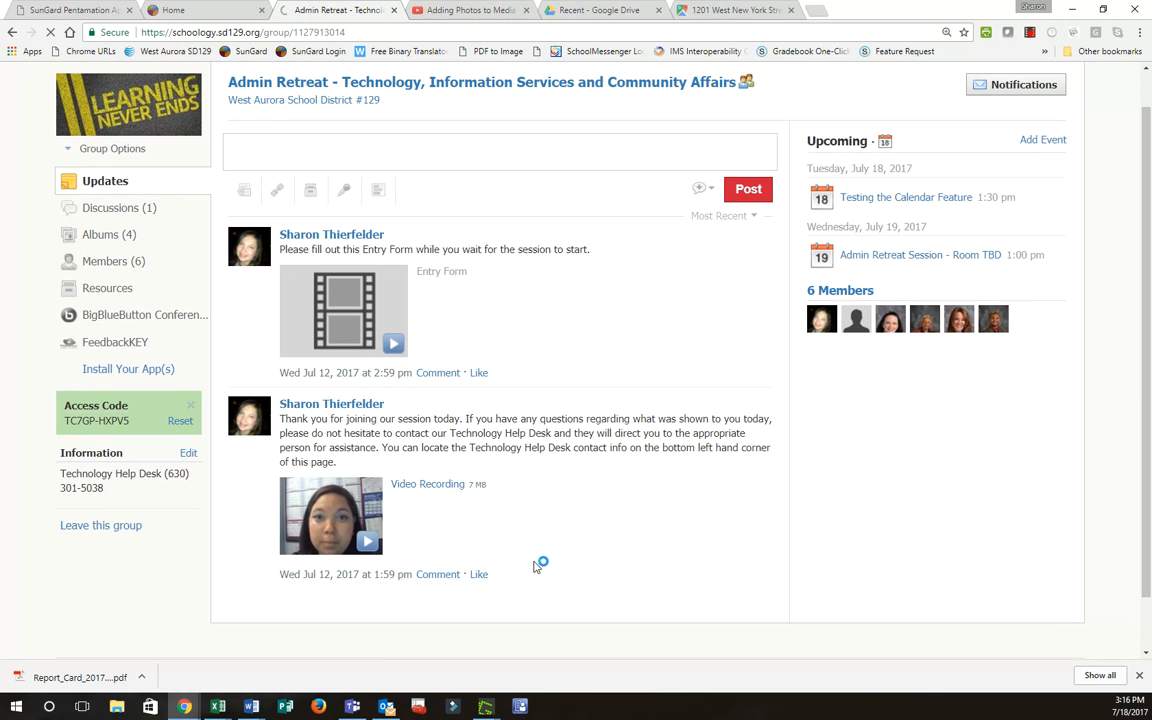
# Step: Open the saved event's page and check its embedded directions map in full Google Maps
pyautogui.click(900, 198)
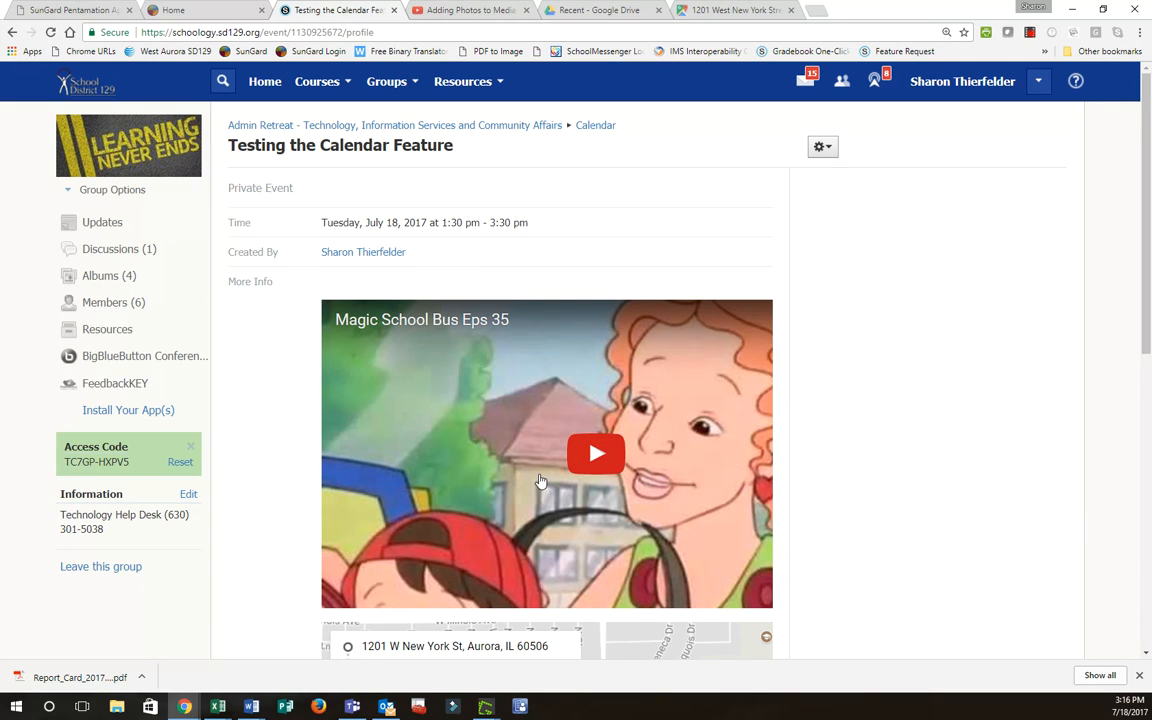
pyautogui.scroll(-6, 540, 482)
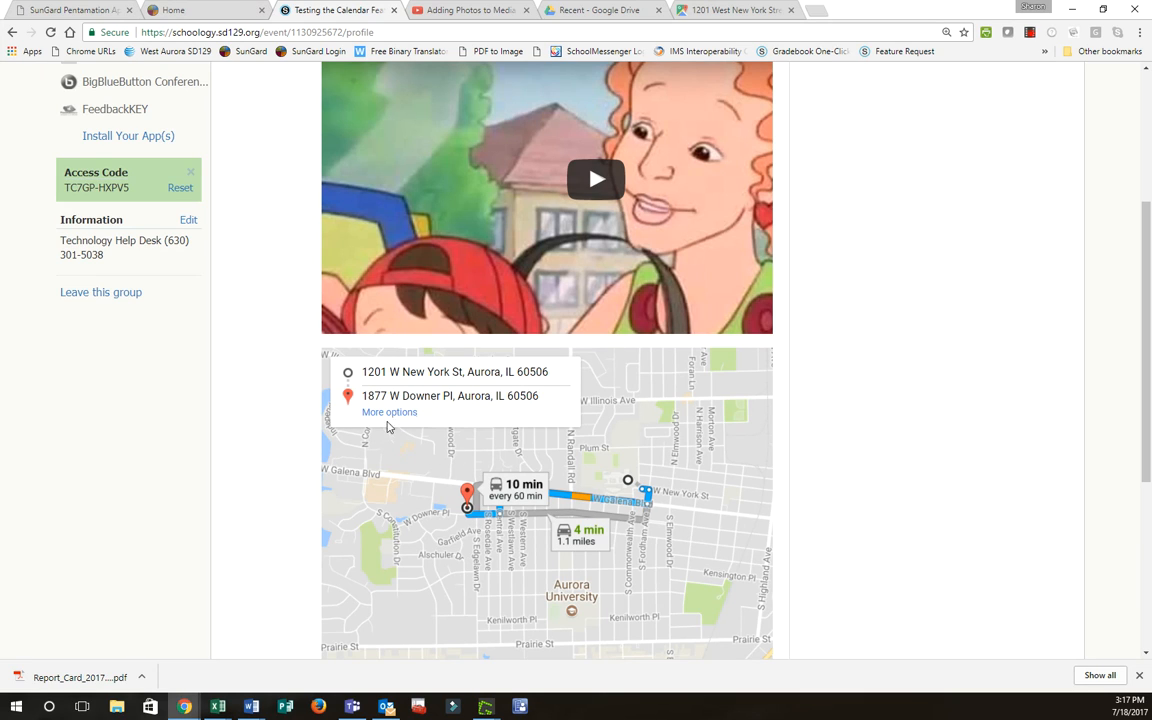
pyautogui.click(388, 413)
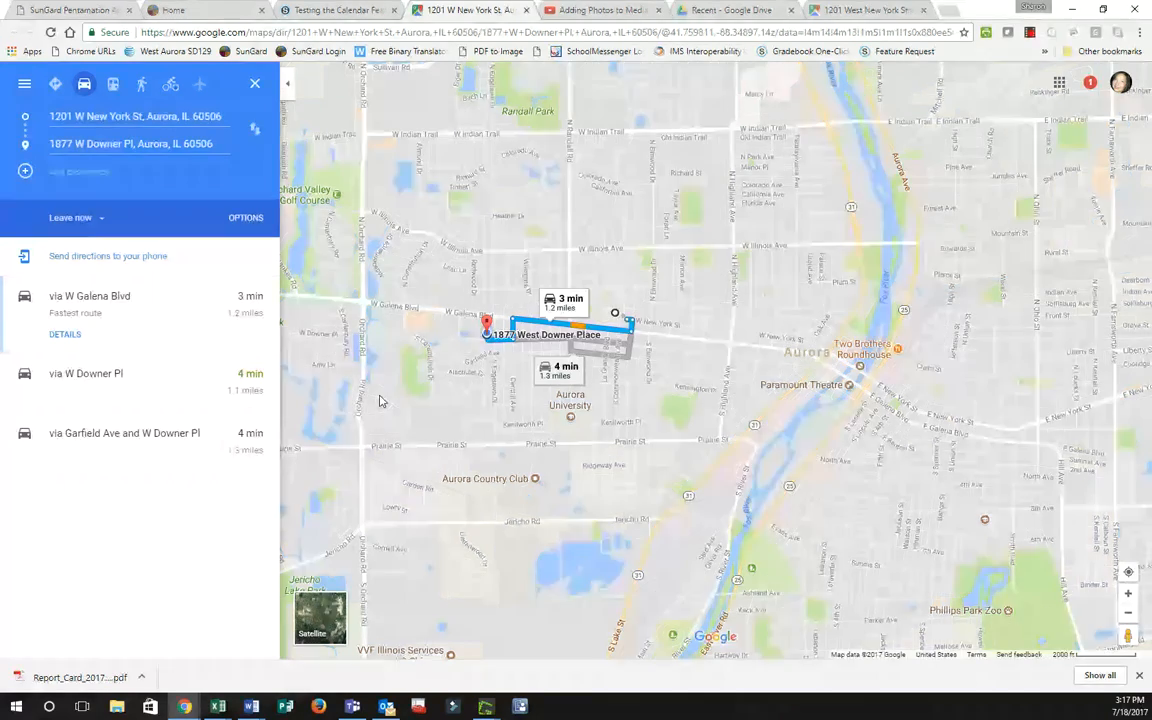
pyautogui.click(160, 114)
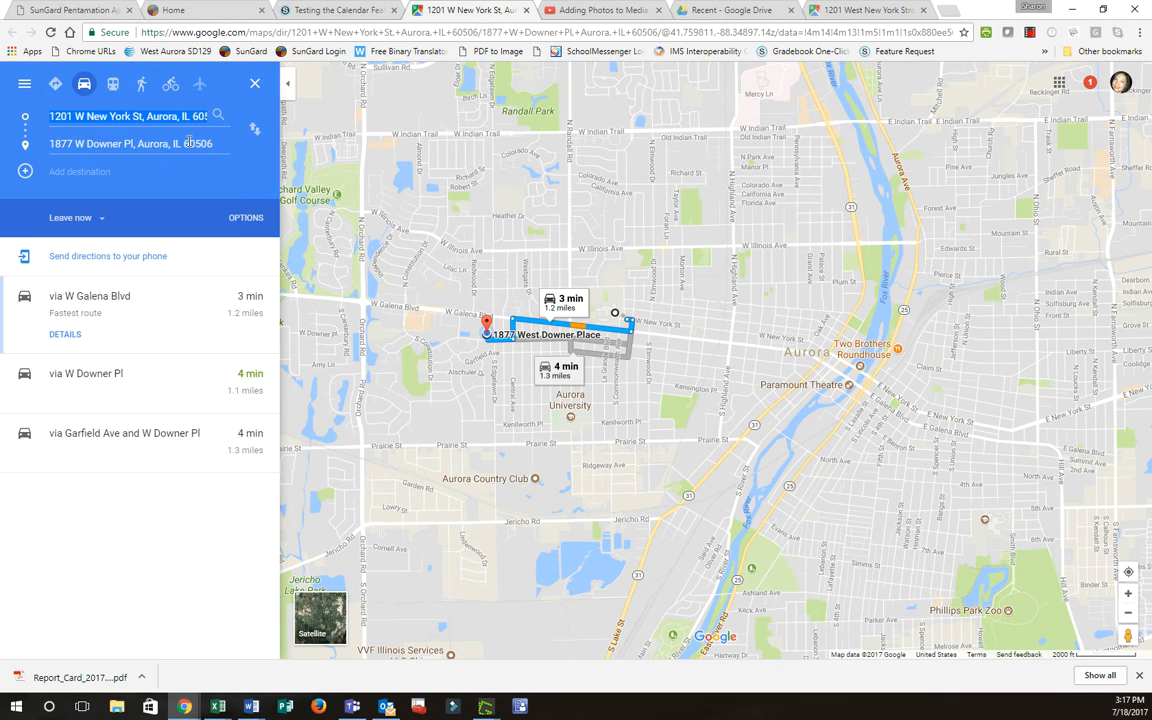
pyautogui.click(524, 10)
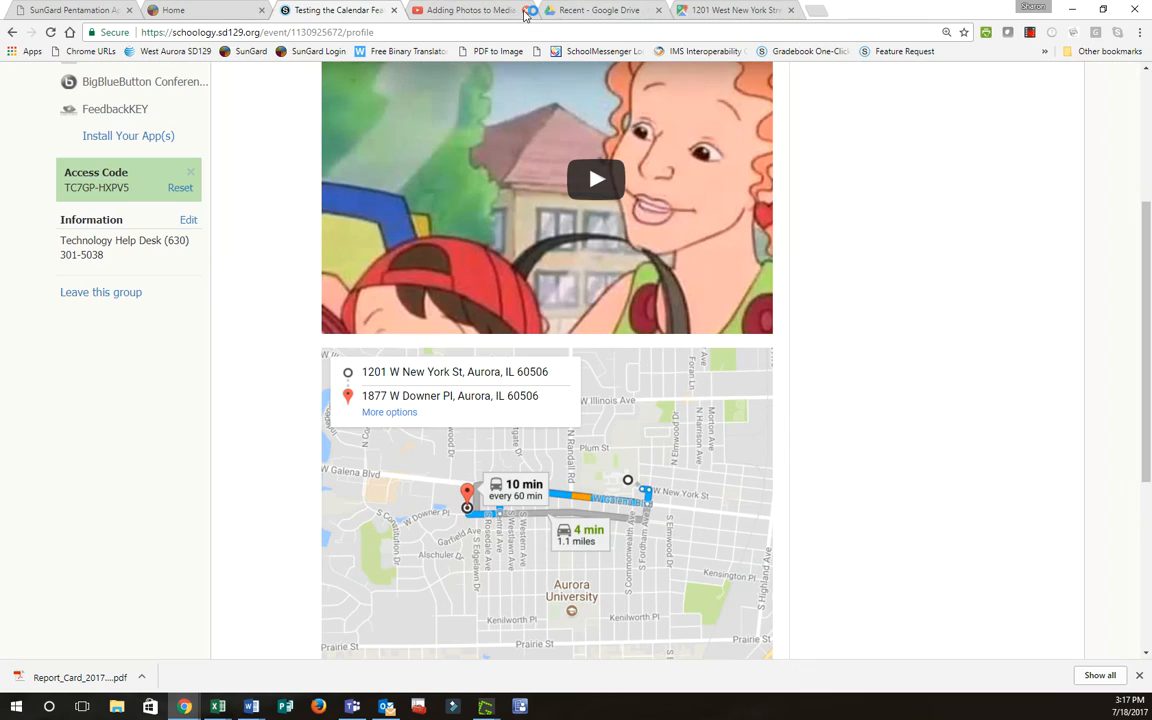
pyautogui.scroll(1, 758, 352)
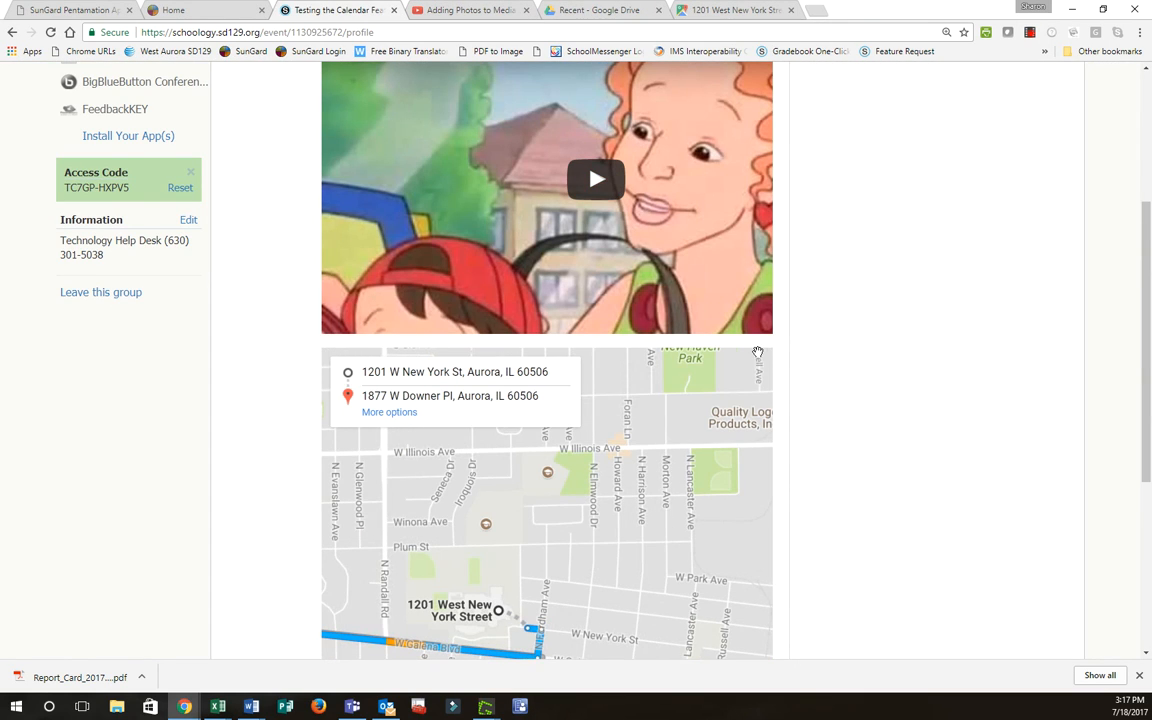
pyautogui.scroll(2, 884, 331)
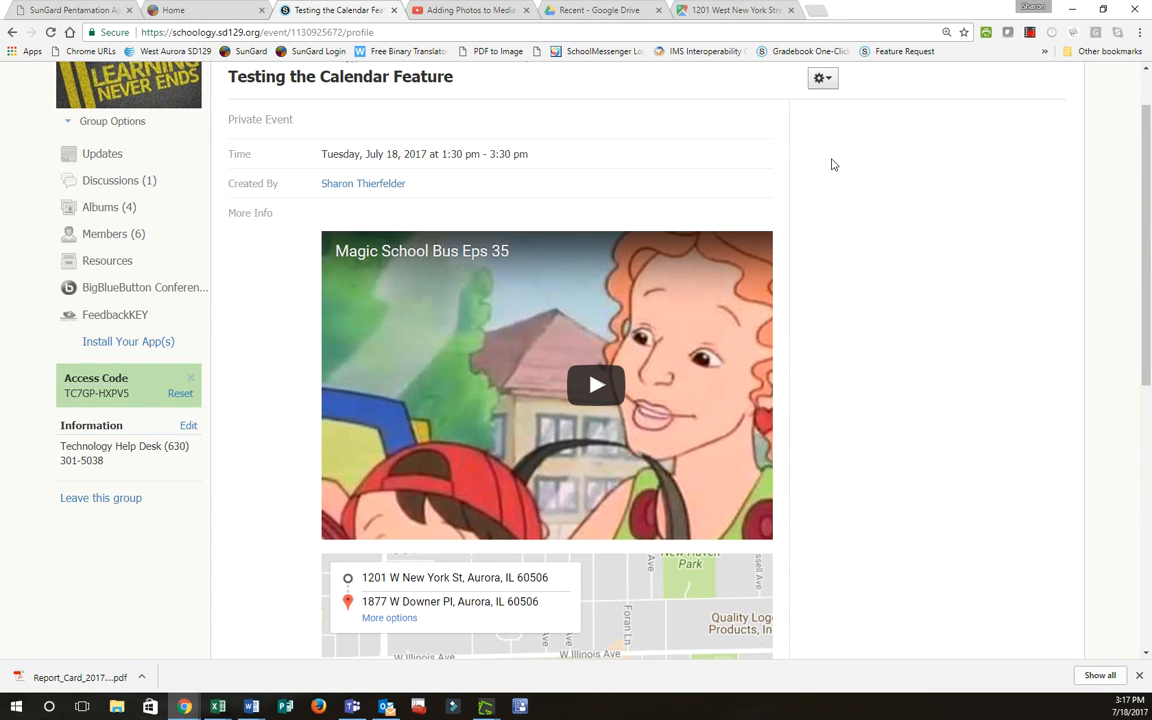
pyautogui.click(829, 86)
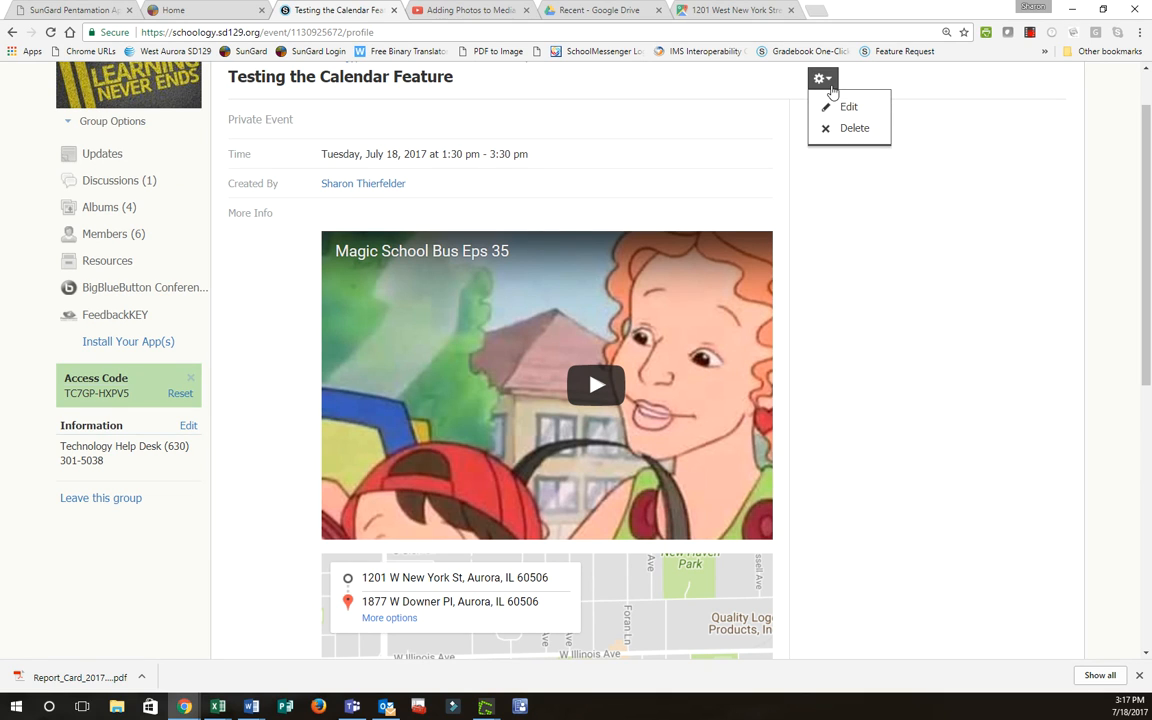
pyautogui.click(846, 108)
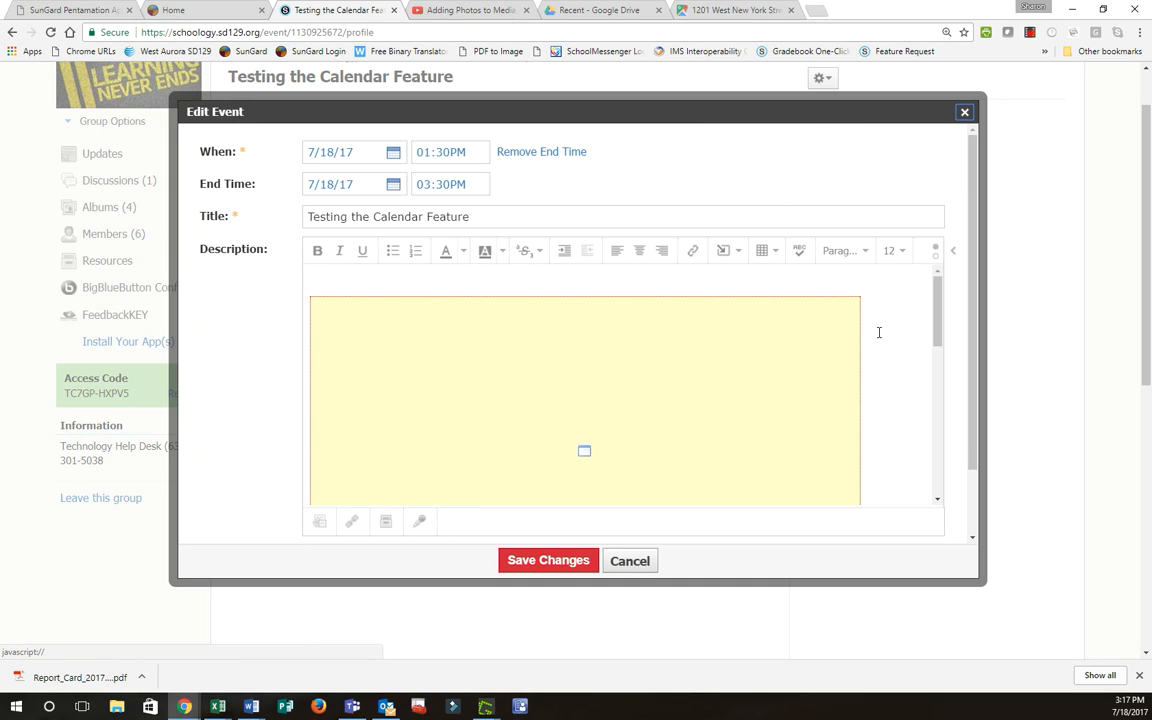
pyautogui.scroll(-2, 856, 332)
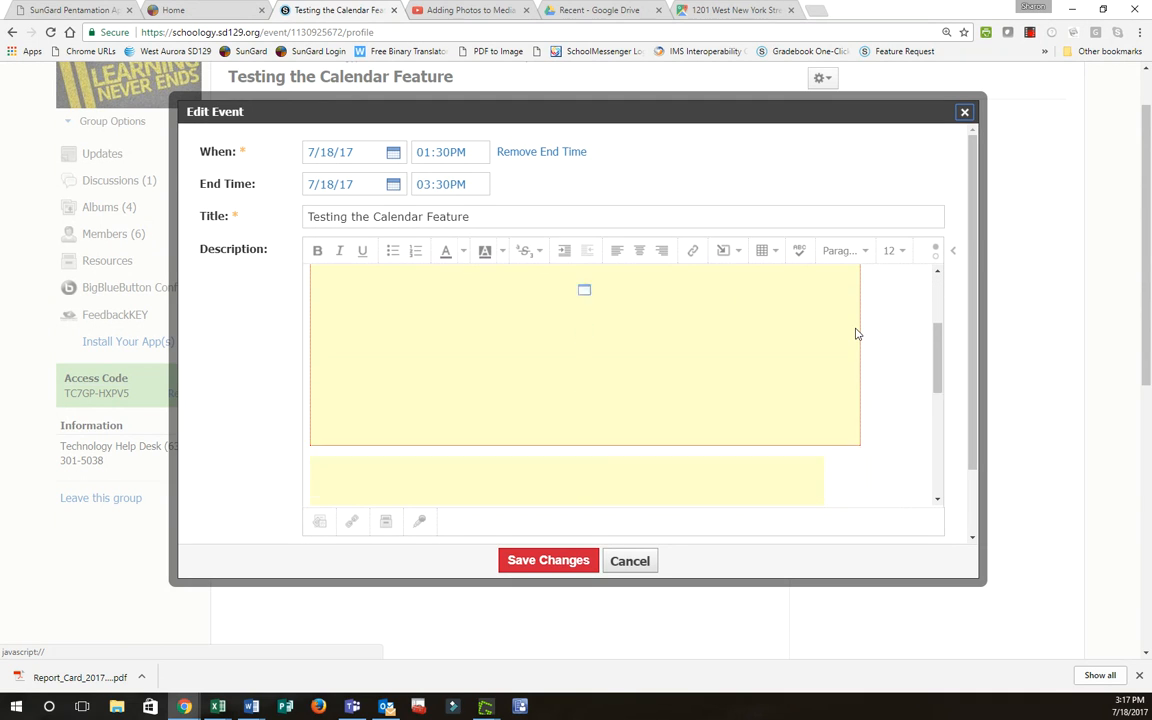
pyautogui.scroll(-1, 888, 341)
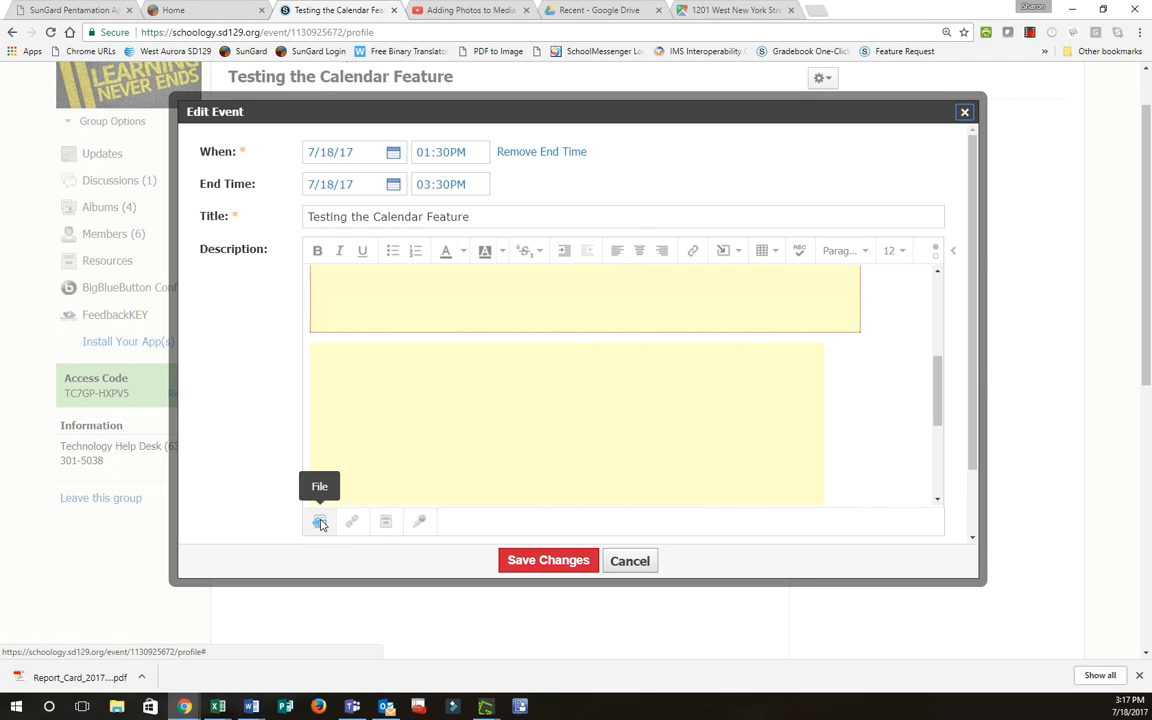
pyautogui.click(431, 528)
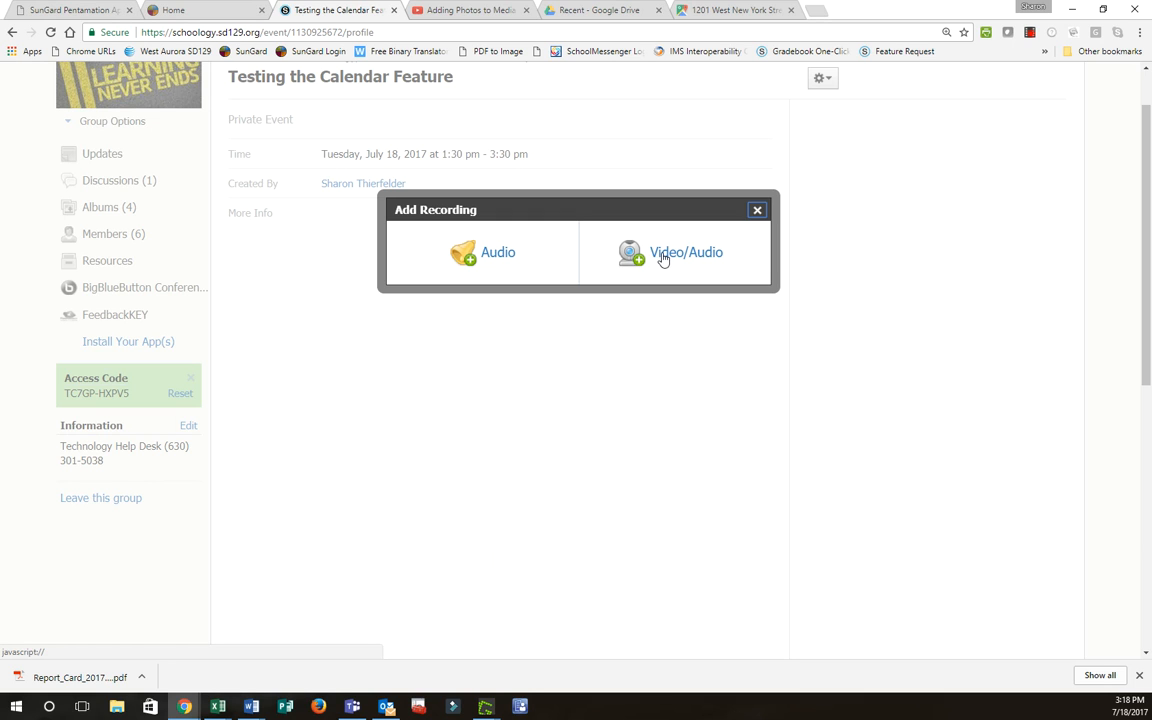
pyautogui.click(757, 210)
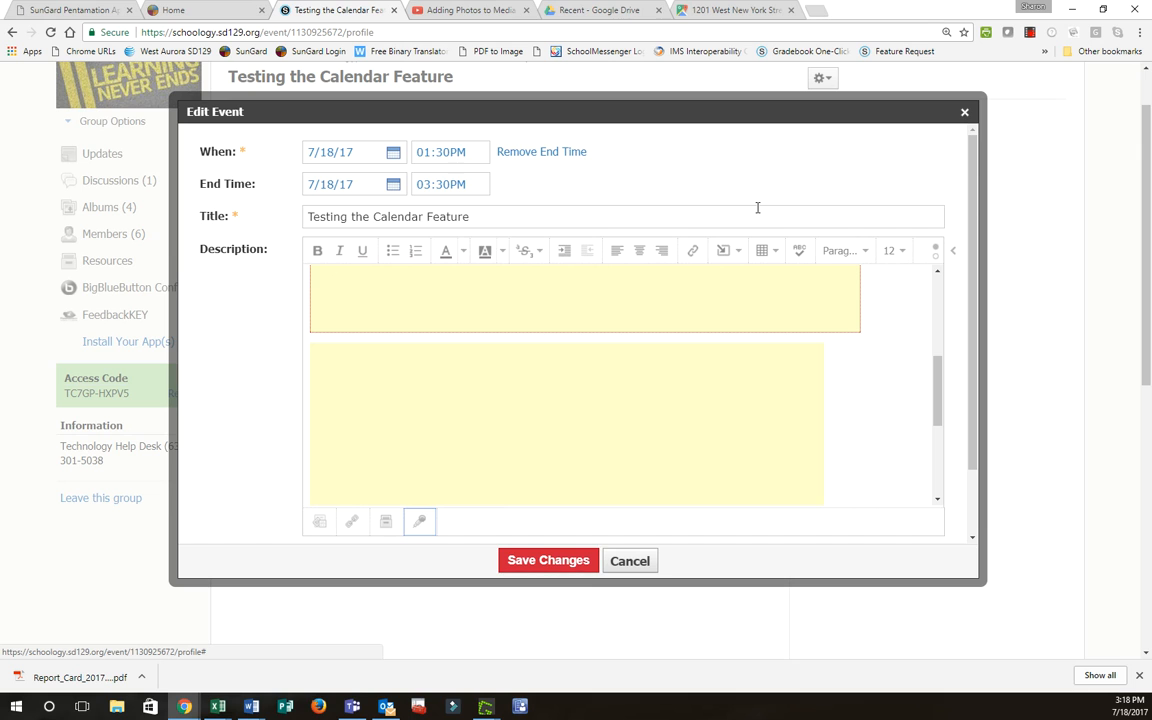
pyautogui.click(628, 563)
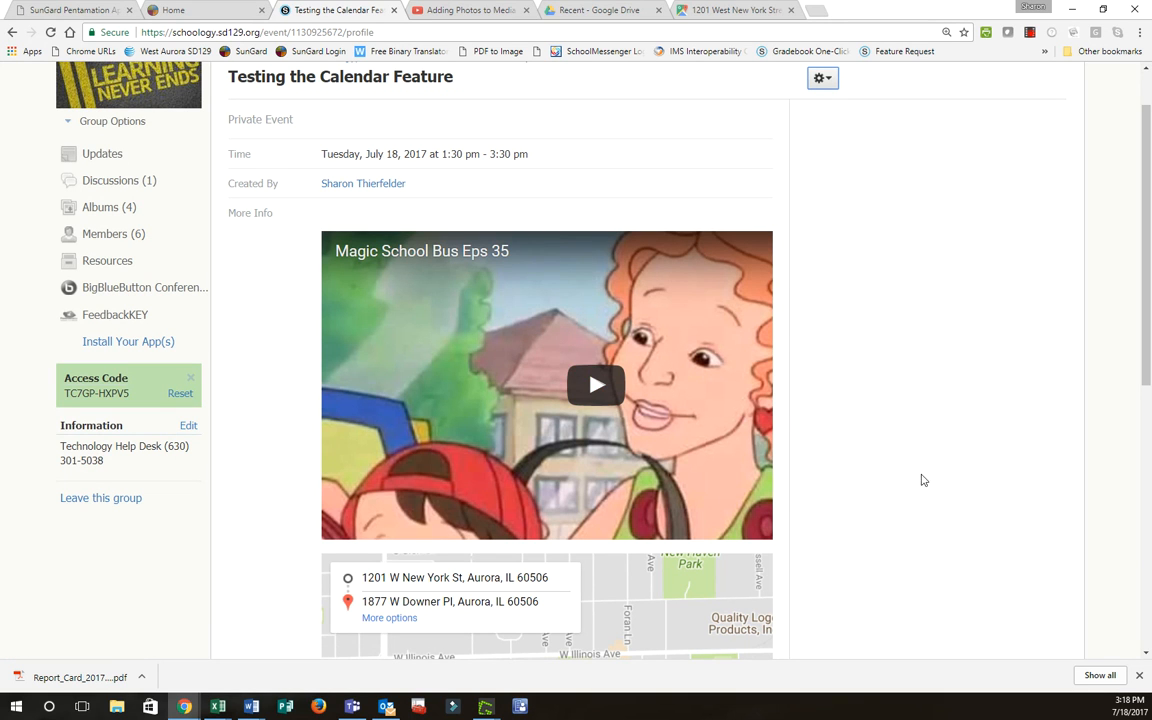
# Step: Open the group calendar's July 2017 month view to find Testing the Calendar Feature on July 18 at 1:30 pm
pyautogui.scroll(1, 951, 452)
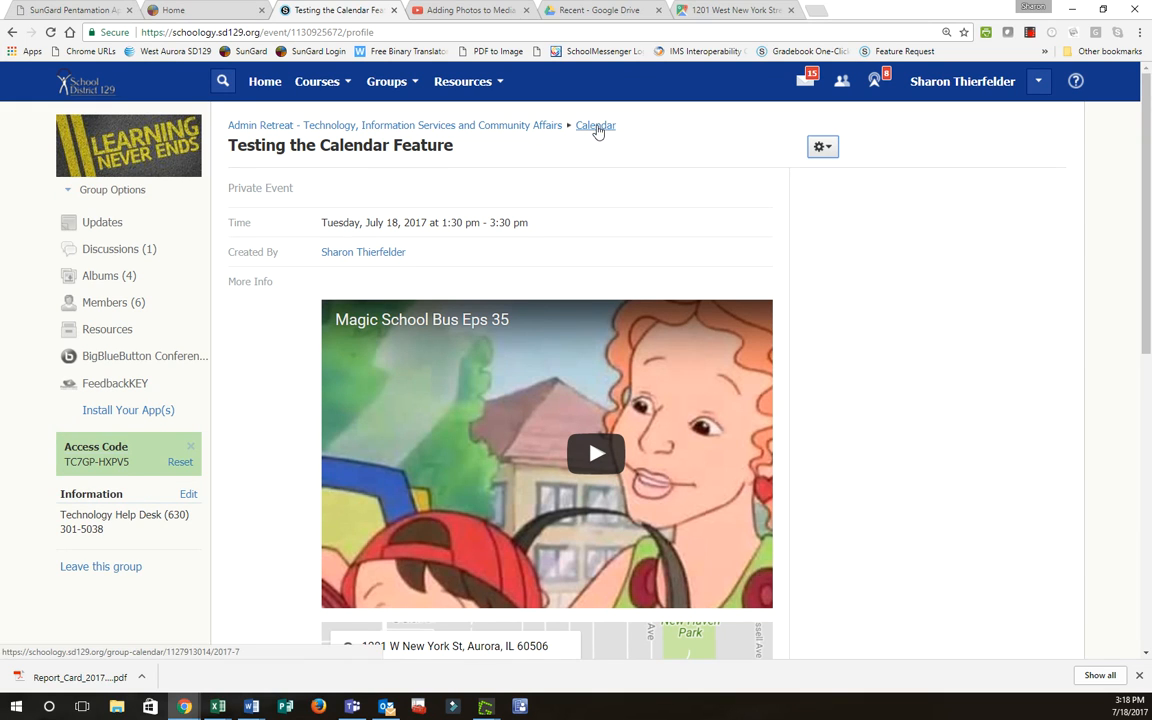
pyautogui.click(596, 127)
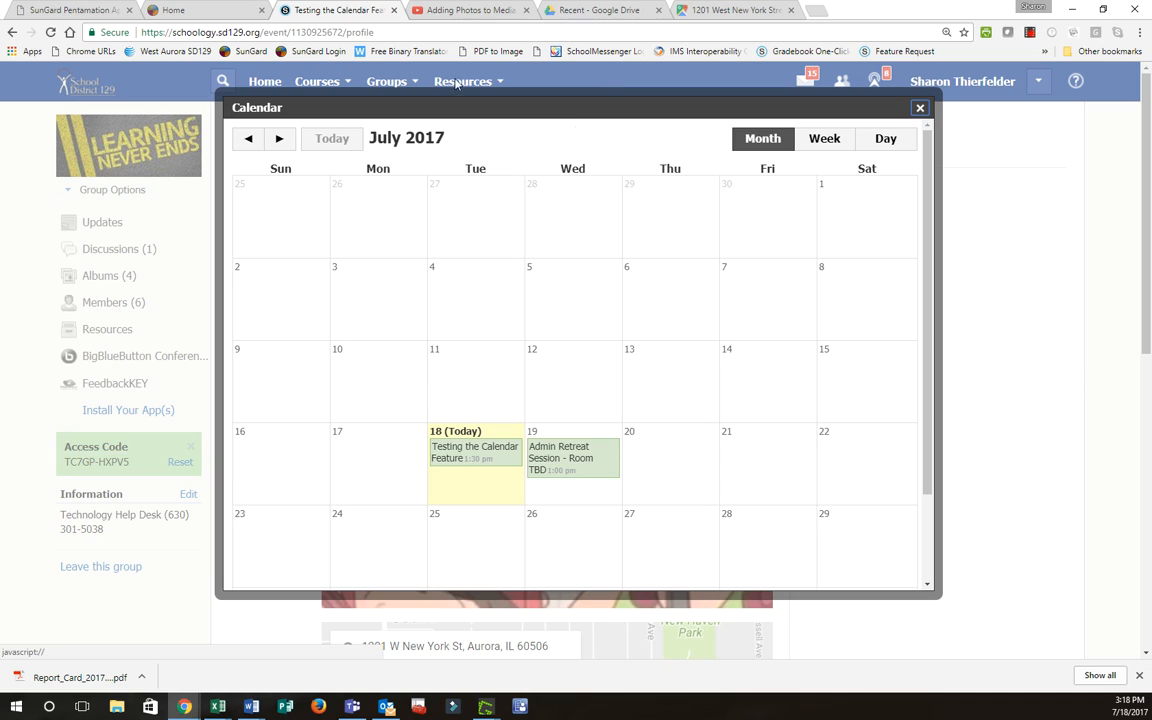
pyautogui.scroll(-1, 761, 458)
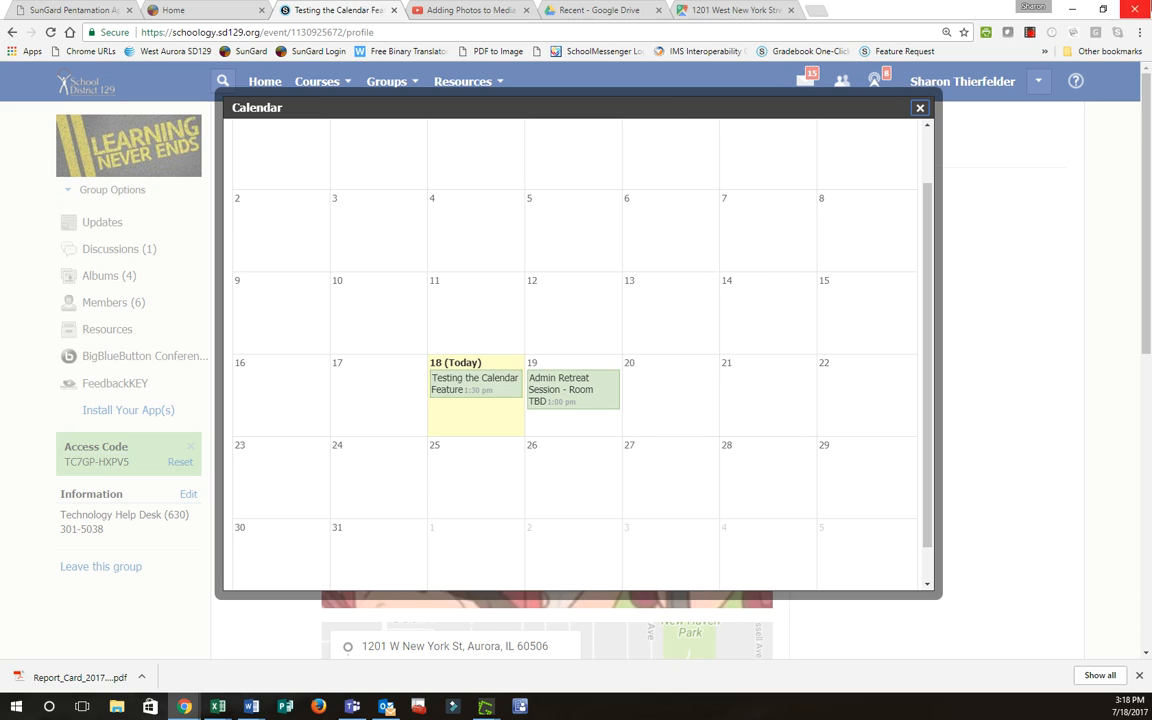
pyautogui.click(1032, 33)
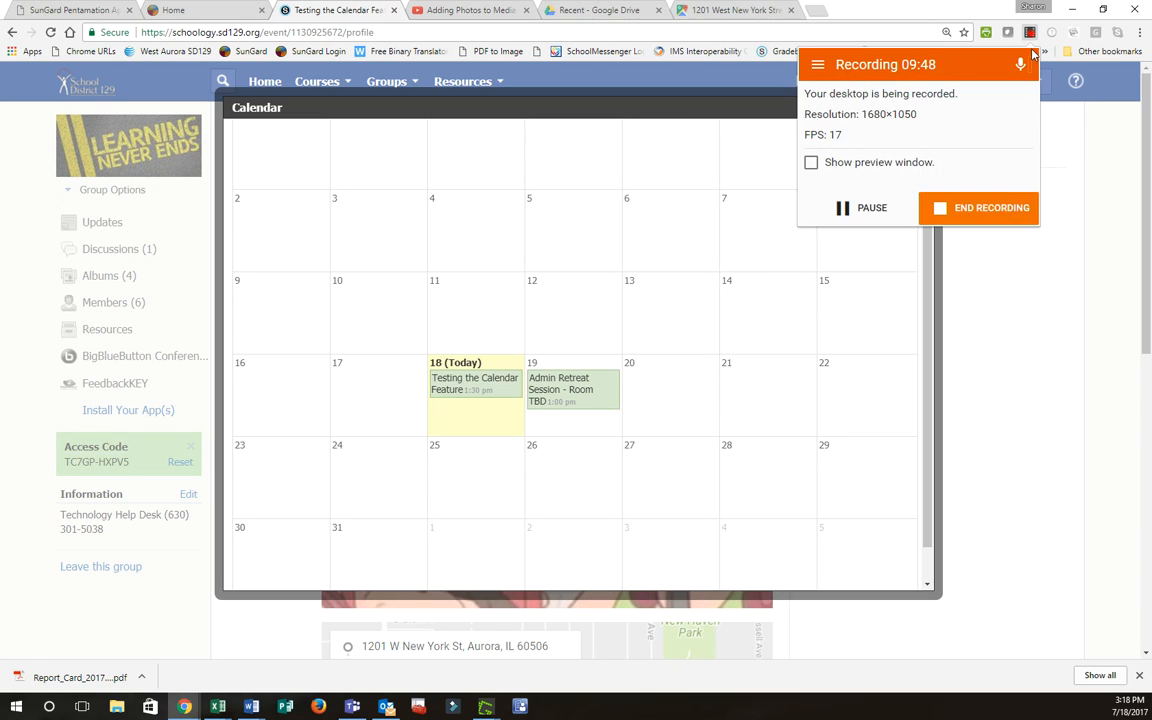